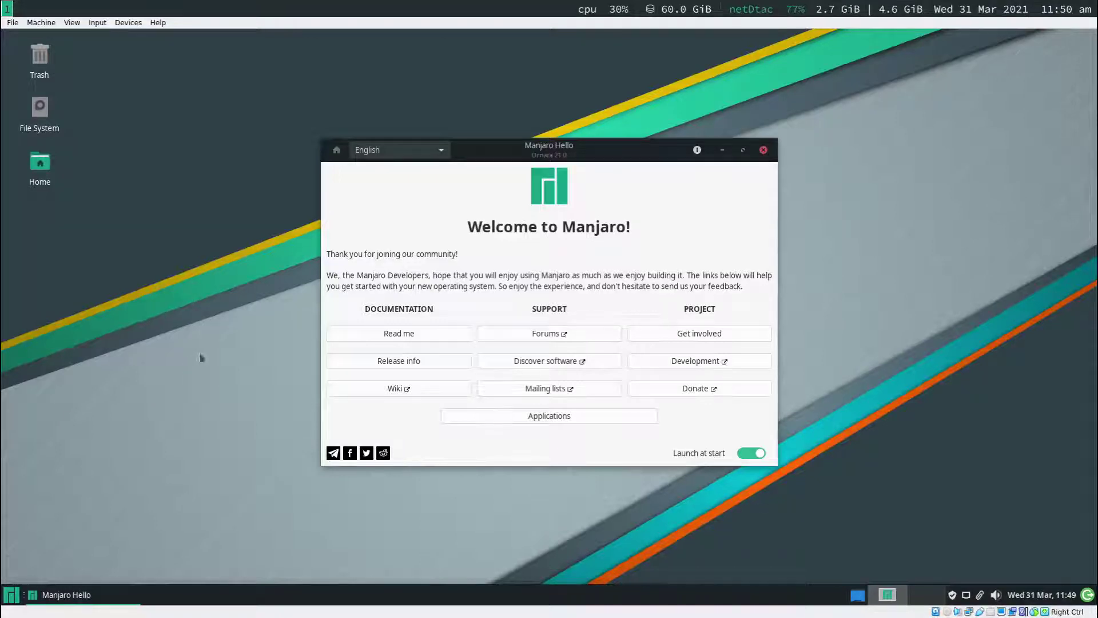
Launch Firefox from the Whisker menu by searching 'fire'.
{"action": "left_click", "coordinate": [13, 598]}
{"action": "type", "text": "fire"}
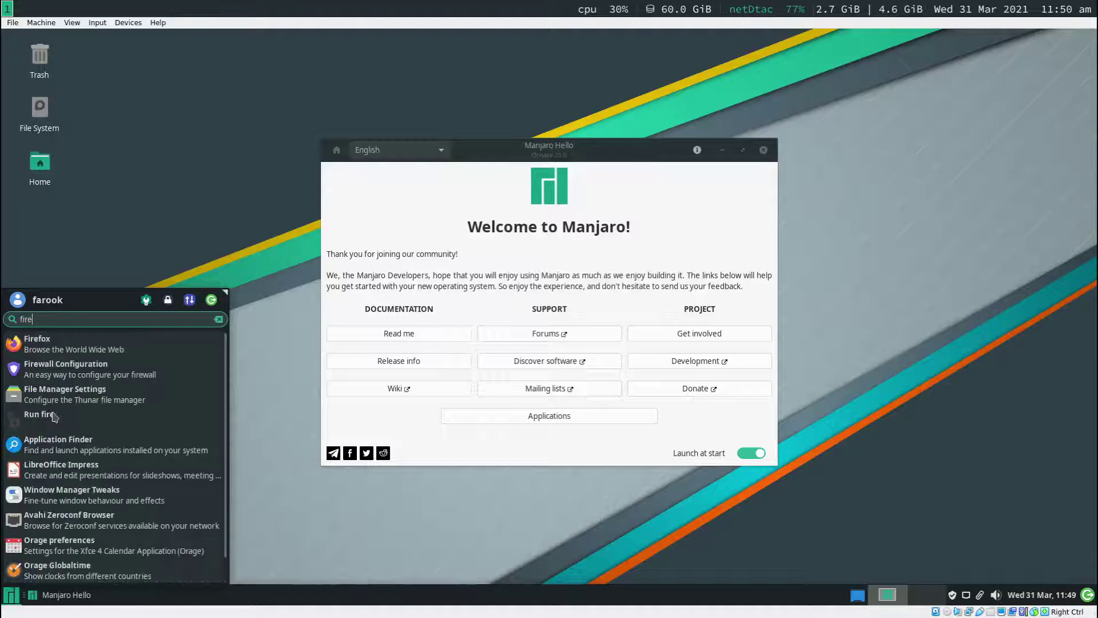
{"action": "key", "text": "Return"}
{"action": "left_click", "coordinate": [362, 98]}
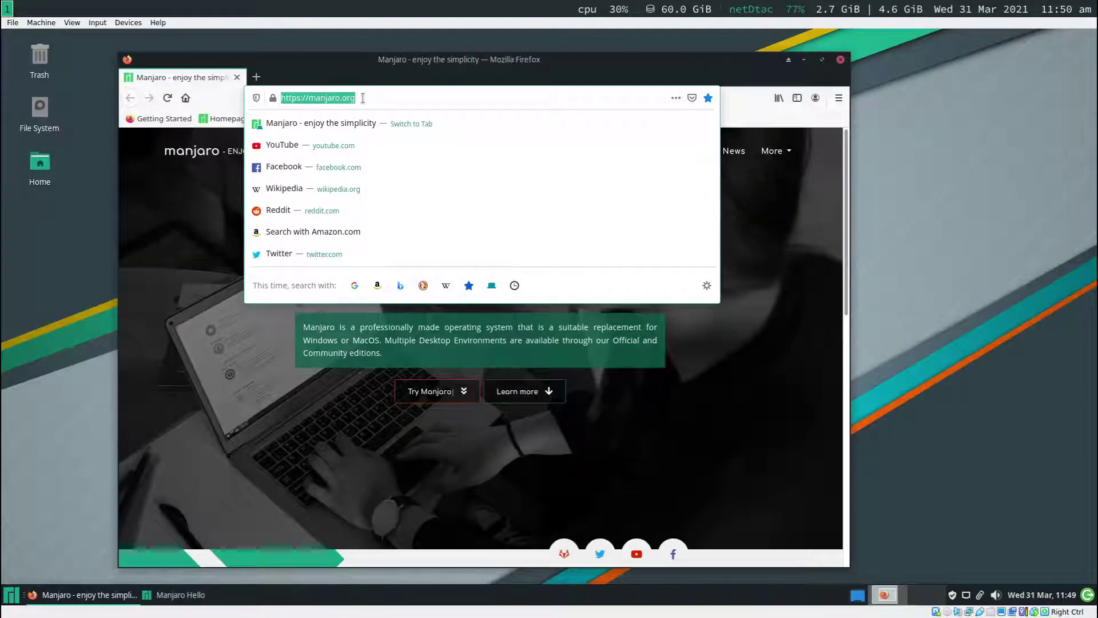
Go to github.com/farookphuket/desktop-i3 and maximize the browser window.
{"action": "type", "text": "h"}
{"action": "key", "text": "BackSpace"}
{"action": "type", "text": "github.com/farookphuket/desktop-i3"}
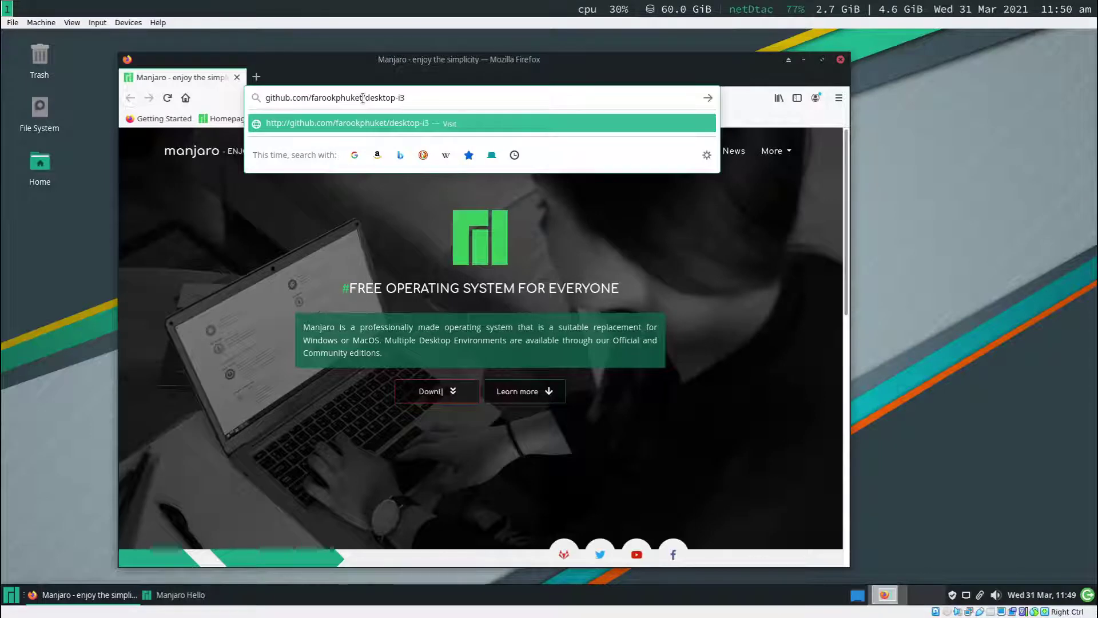
{"action": "key", "text": "Return"}
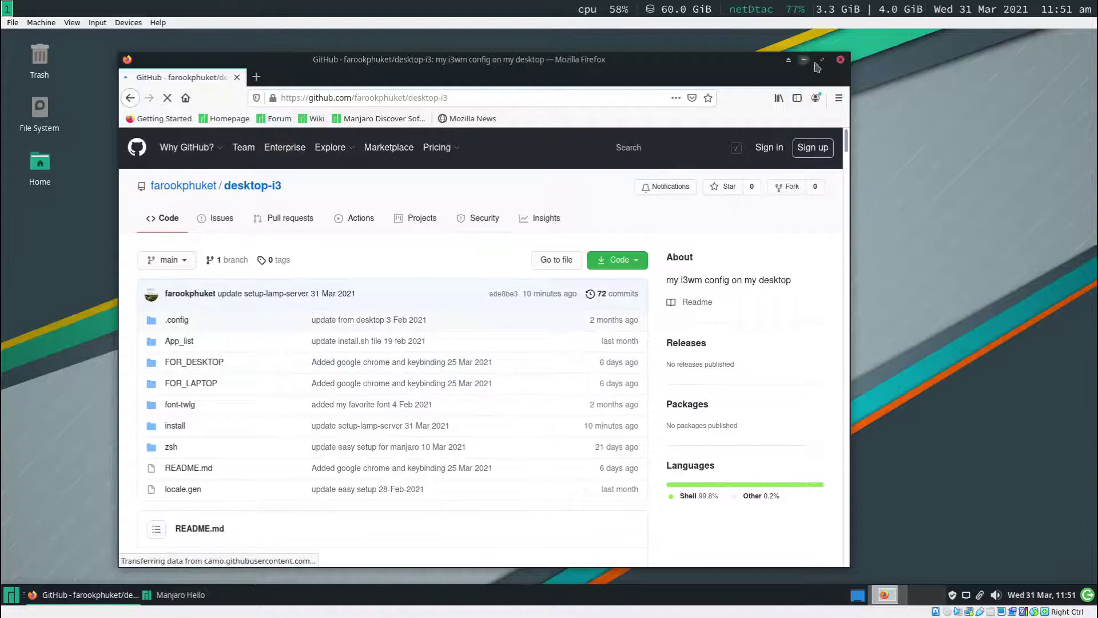
{"action": "left_click", "coordinate": [822, 60]}
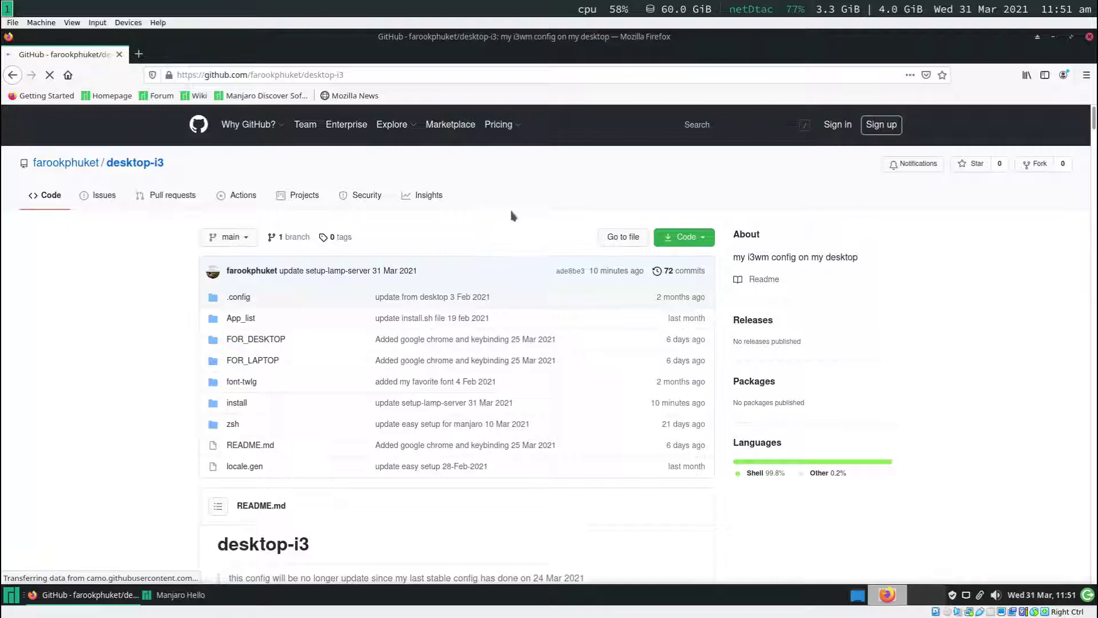
Copy the desktop-i3 repository's HTTPS clone URL from the Code menu.
{"action": "left_click", "coordinate": [686, 242]}
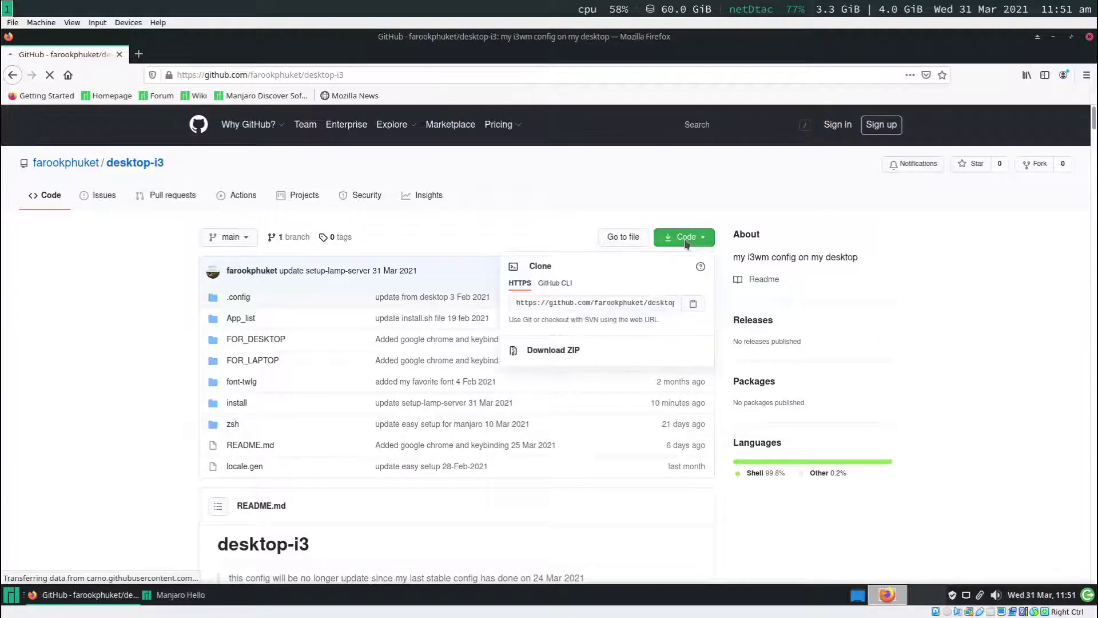
{"action": "left_click", "coordinate": [573, 305]}
{"action": "key", "text": "ctrl+c"}
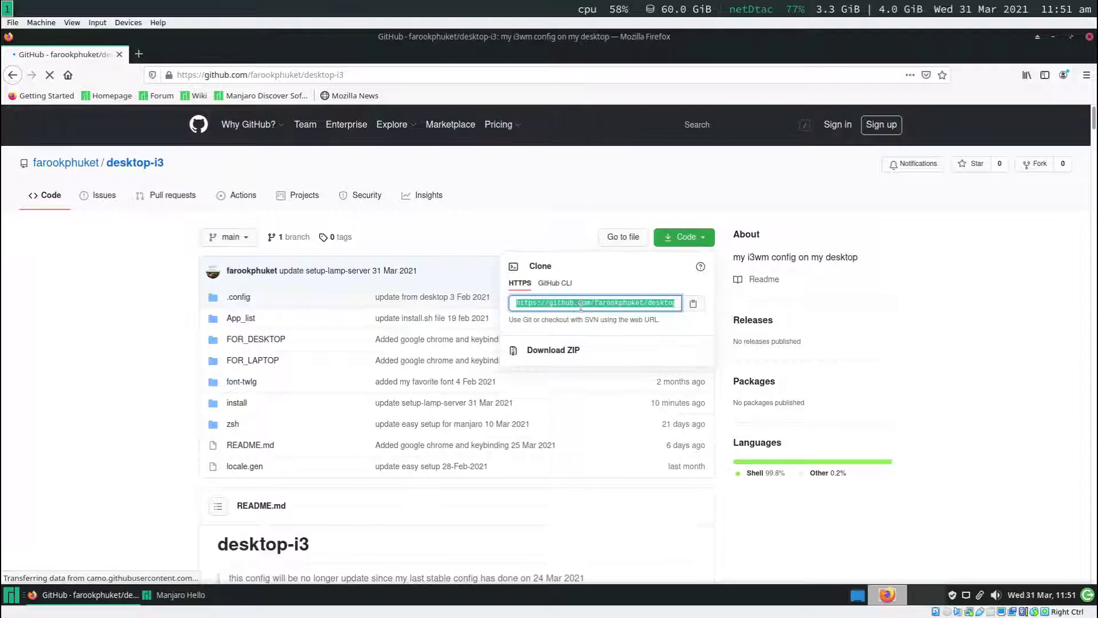
{"action": "left_click", "coordinate": [693, 304]}
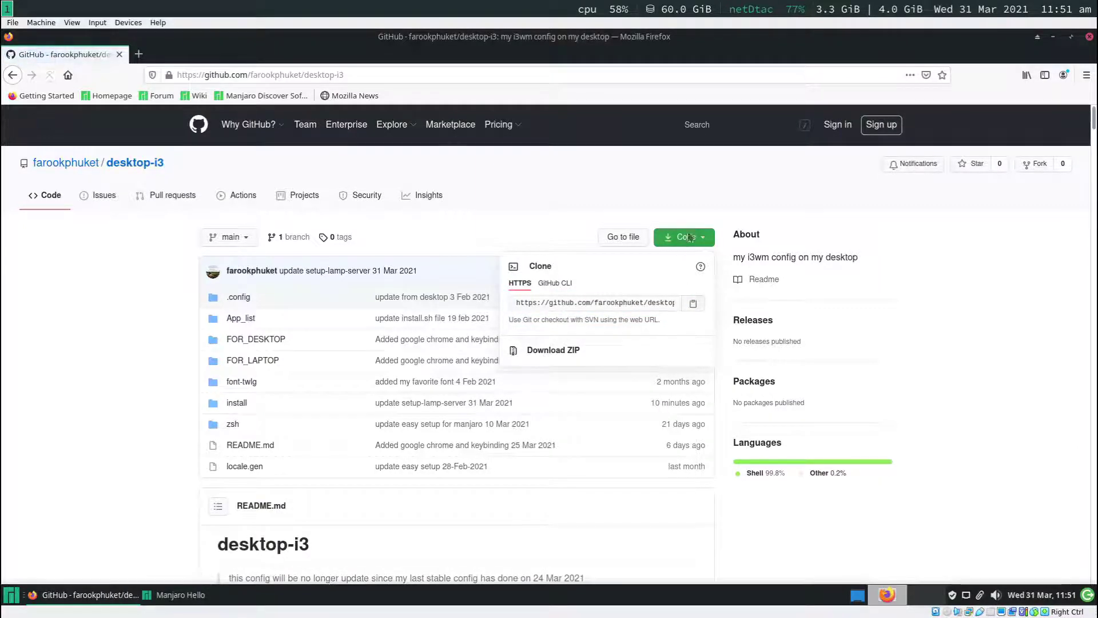
{"action": "left_click", "coordinate": [15, 596]}
In a new terminal, run git clone with the pasted desktop-i3 URL.
{"action": "left_click", "coordinate": [44, 347]}
{"action": "type", "text": "git clone"}
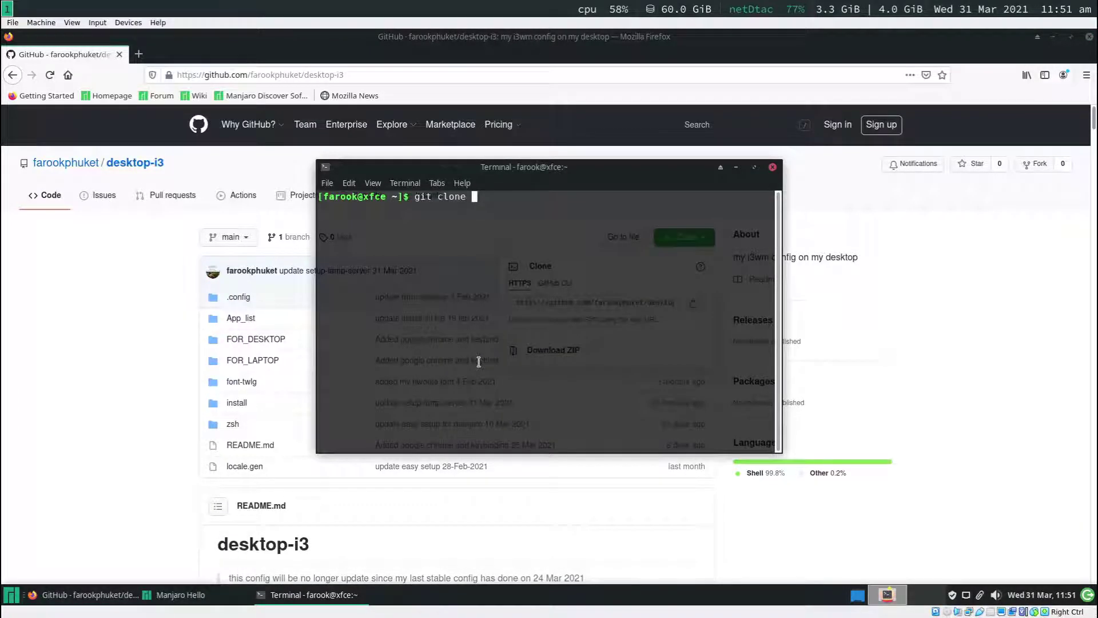
{"action": "key", "text": "ctrl+shift+v"}
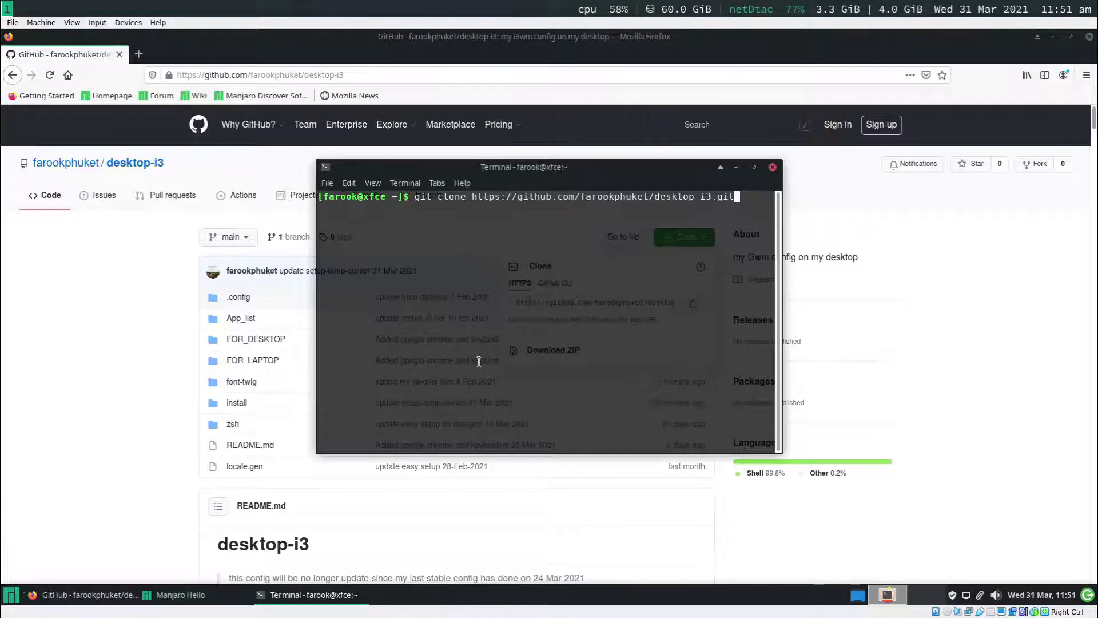
{"action": "key", "text": "Return"}
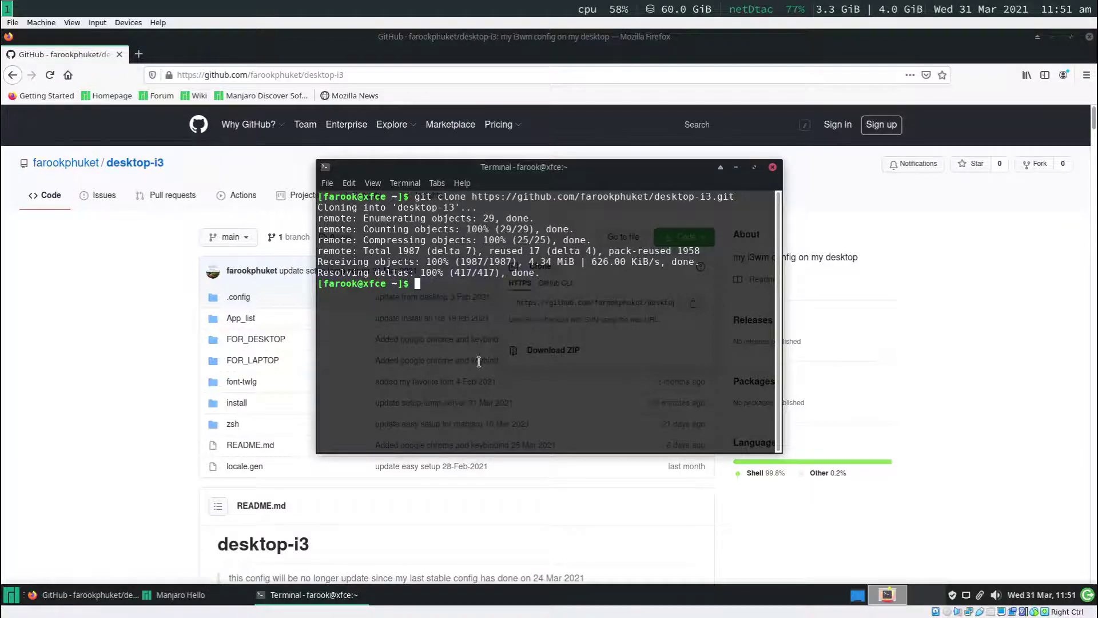
Enlarge the terminal font and list the home folder to locate desktop-i3.
{"action": "key", "text": "ctrl+plus"}
{"action": "key", "text": "ctrl+plus"}
{"action": "key", "text": "ctrl+plus"}
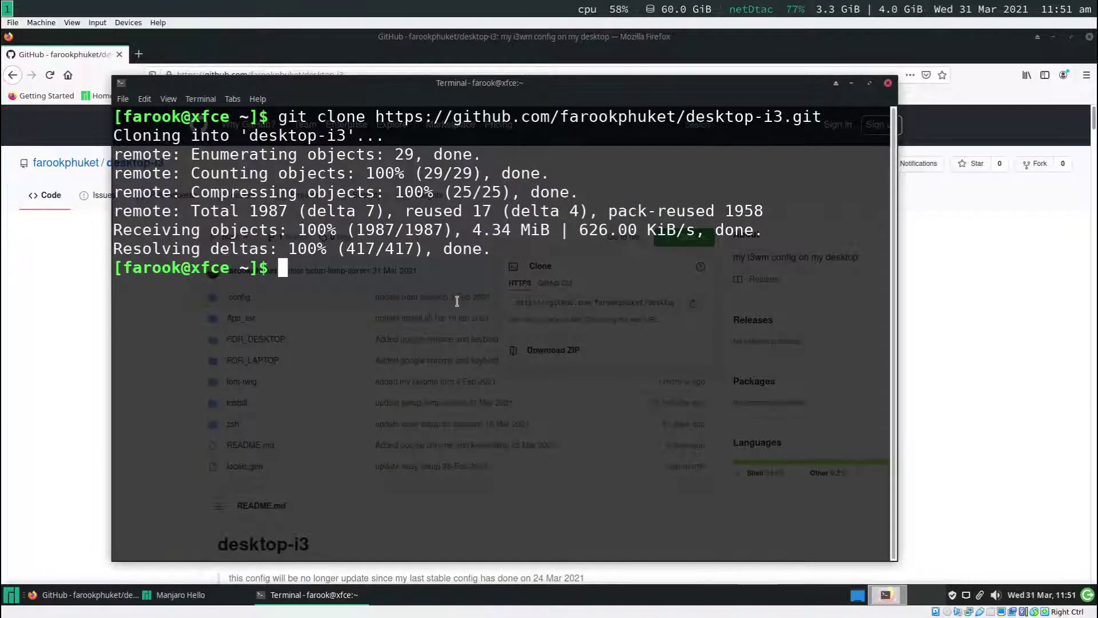
{"action": "type", "text": "ls"}
{"action": "key", "text": "Return"}
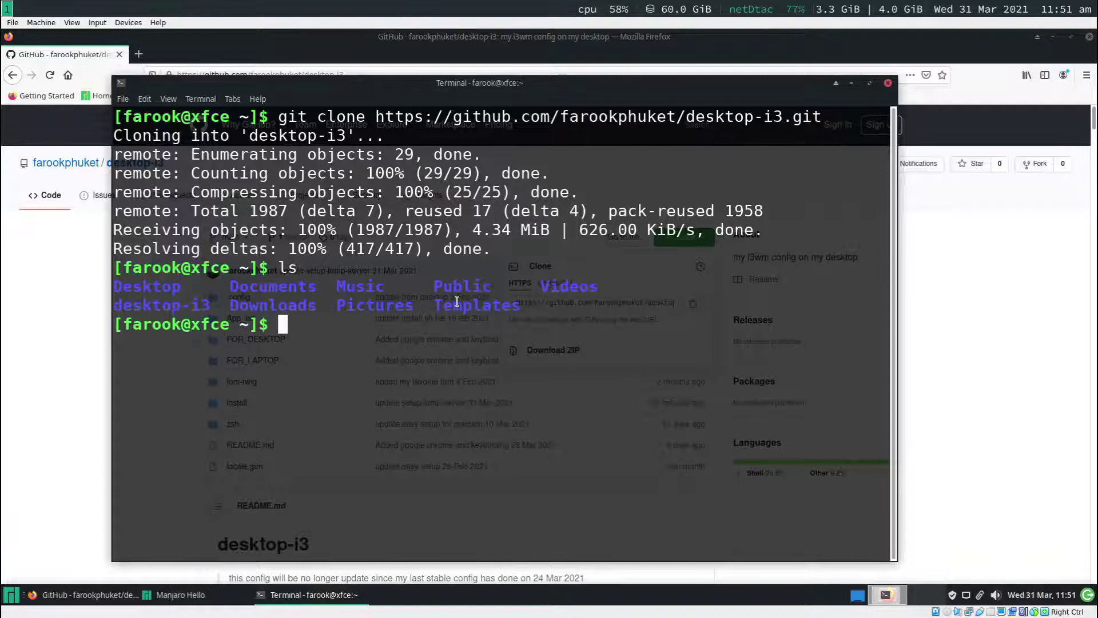
{"action": "left_click_drag", "start_coordinate": [212, 307], "coordinate": [125, 308]}
{"action": "left_click", "coordinate": [301, 337]}
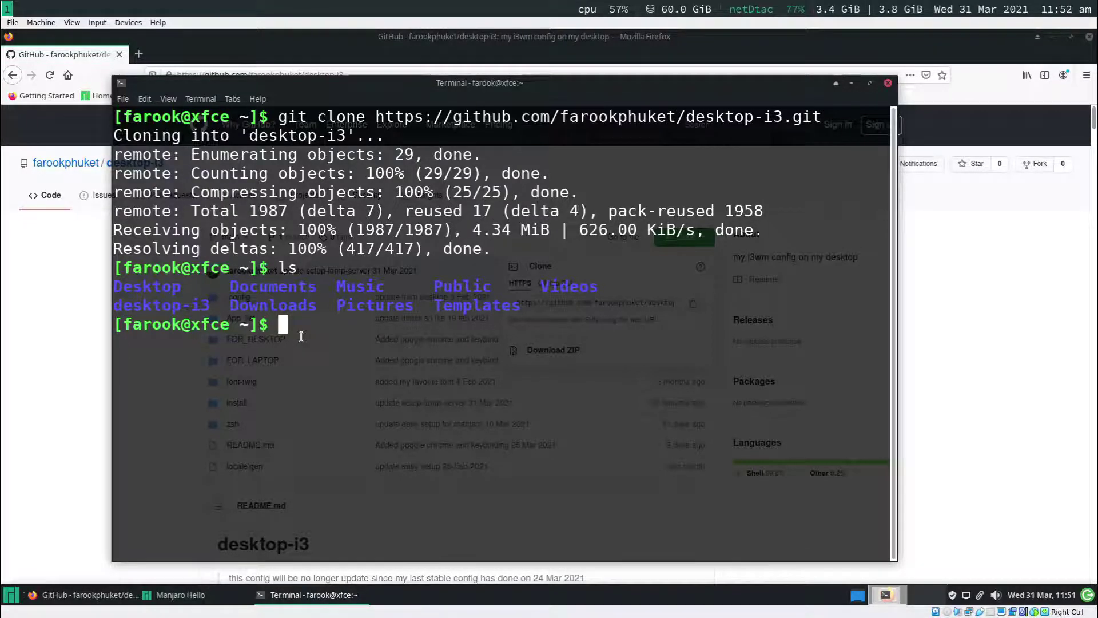
Enter desktop-i3 and list its contents, noting the FOR_LAPTOP and FOR_DESKTOP folders.
{"action": "type", "text": "cd"}
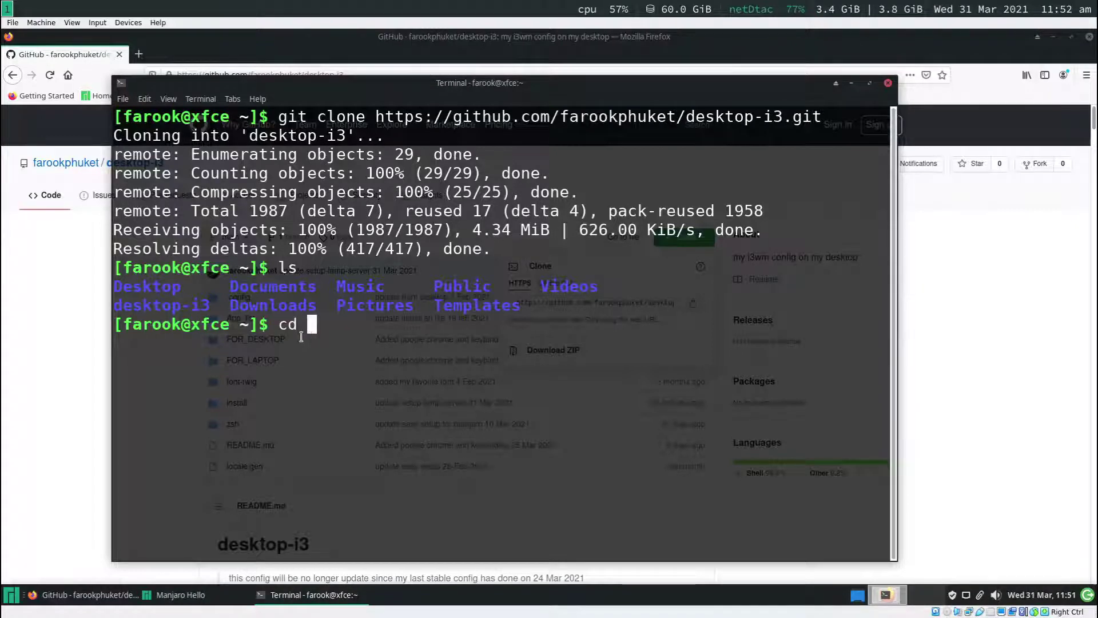
{"action": "type", "text": " de"}
{"action": "key", "text": "Tab"}
{"action": "key", "text": "Return"}
{"action": "type", "text": "ls"}
{"action": "key", "text": "Return"}
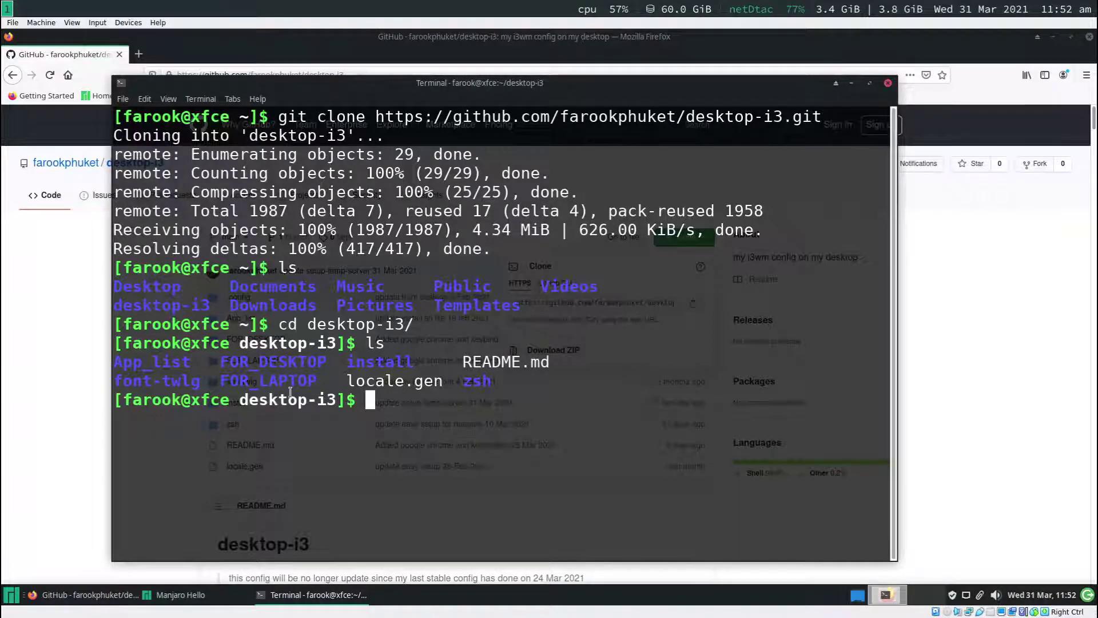
{"action": "left_click_drag", "start_coordinate": [315, 382], "coordinate": [241, 378]}
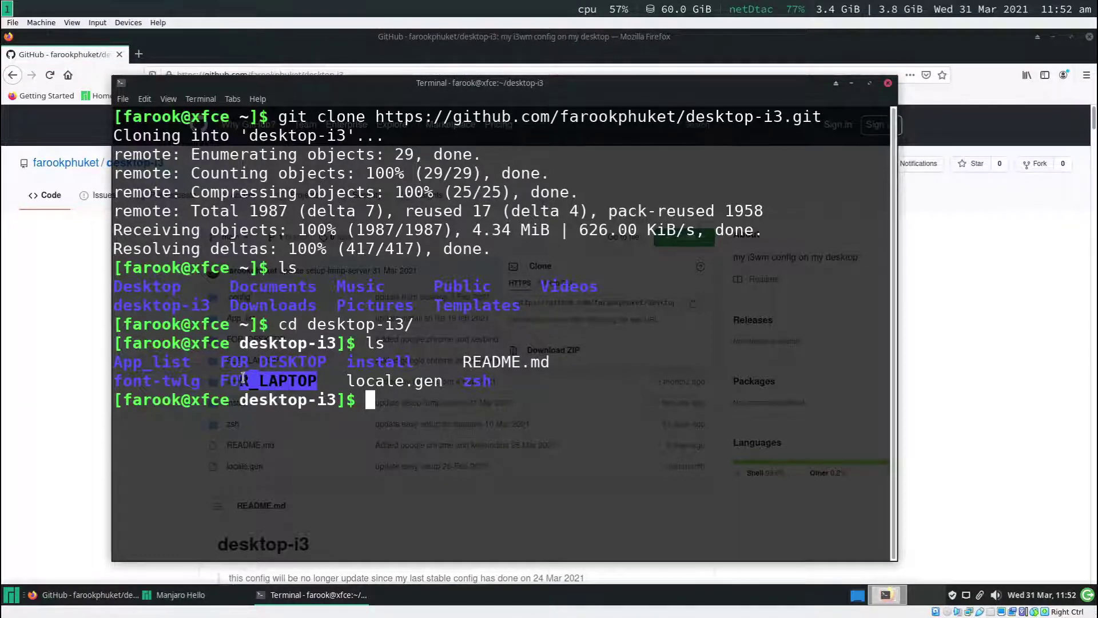
{"action": "left_click", "coordinate": [246, 380]}
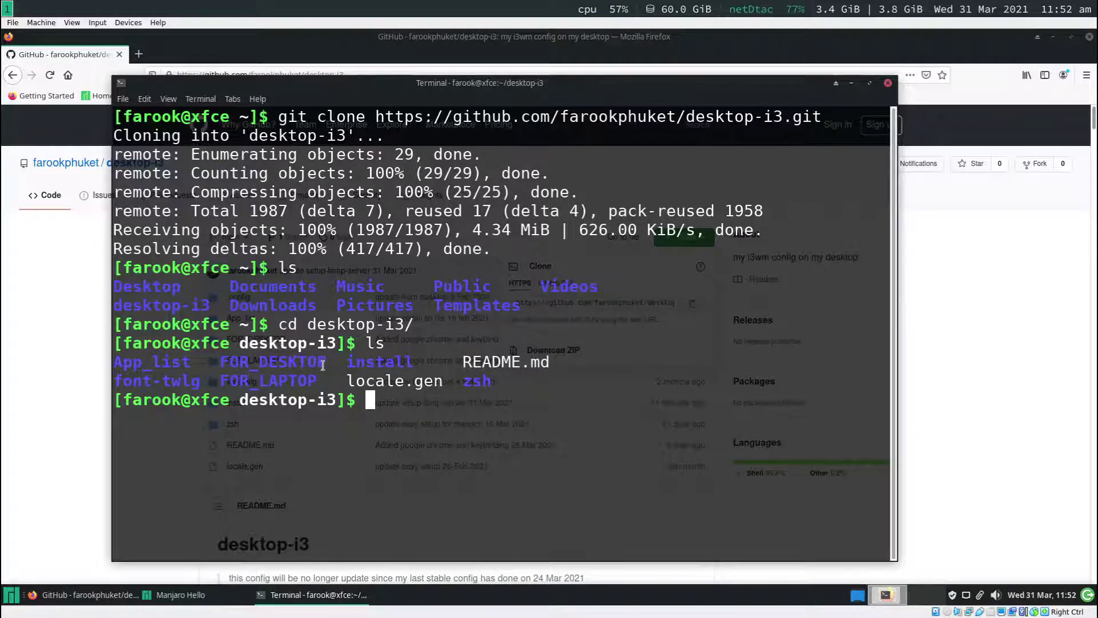
{"action": "left_click_drag", "start_coordinate": [326, 362], "coordinate": [238, 360]}
{"action": "left_click", "coordinate": [251, 363]}
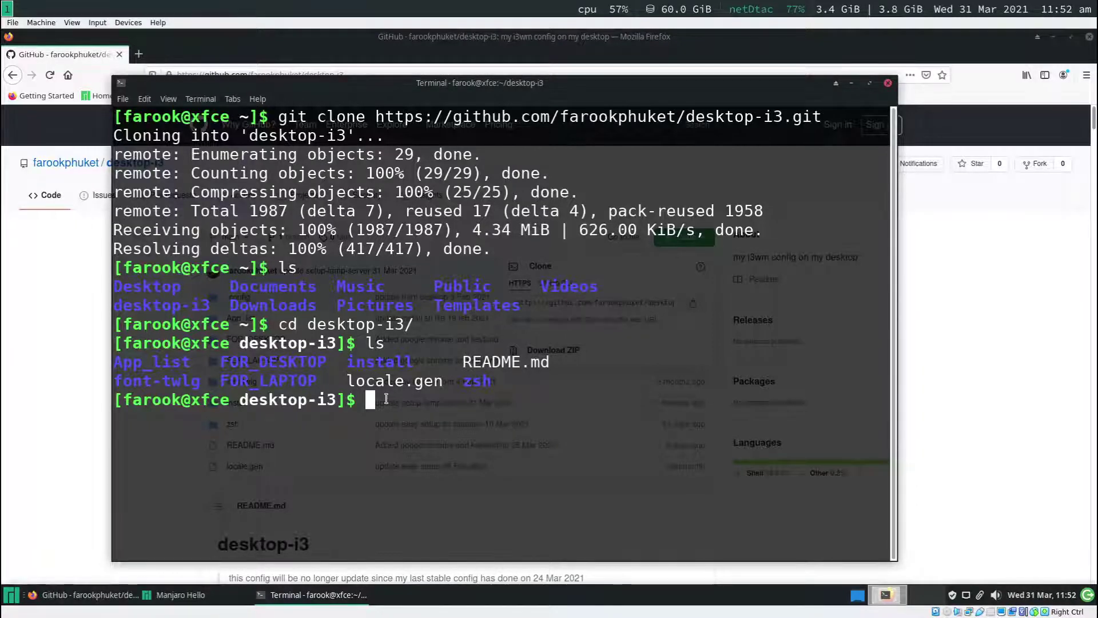
Move into FOR_DESKTOP and list its files, picking out setup.sh.
{"action": "type", "text": "cd FOR_DE"}
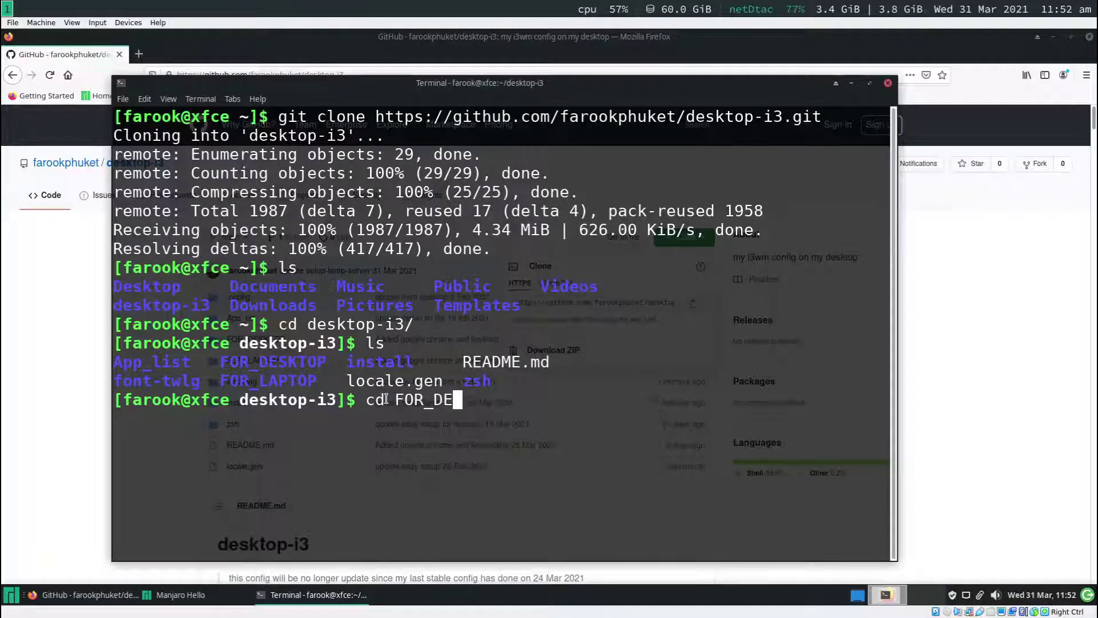
{"action": "key", "text": "Tab"}
{"action": "key", "text": "Return"}
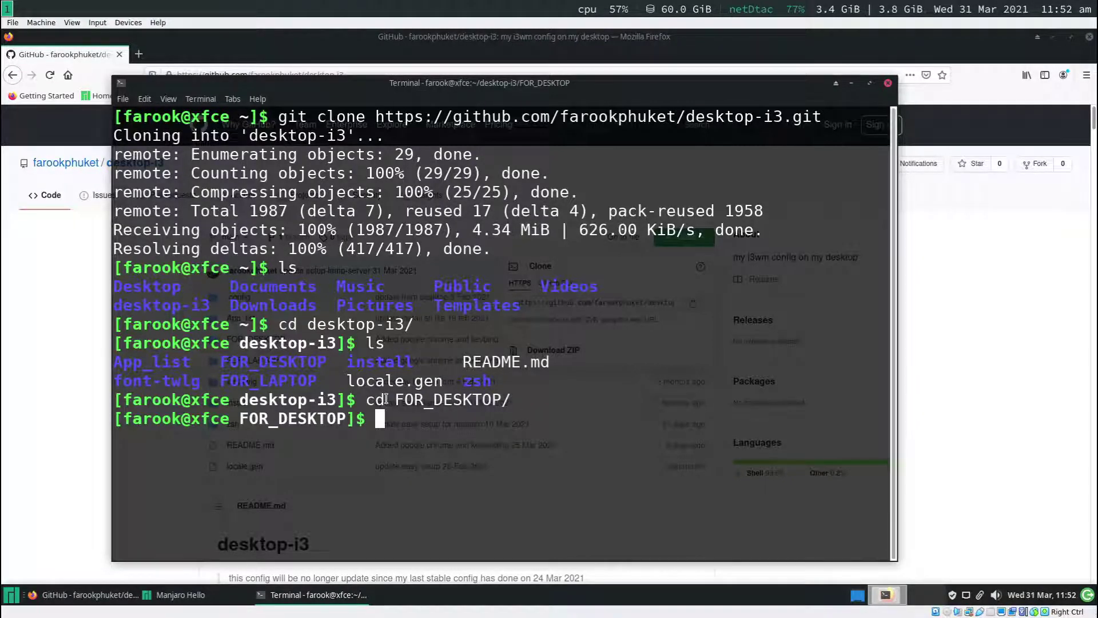
{"action": "type", "text": "ls"}
{"action": "key", "text": "Return"}
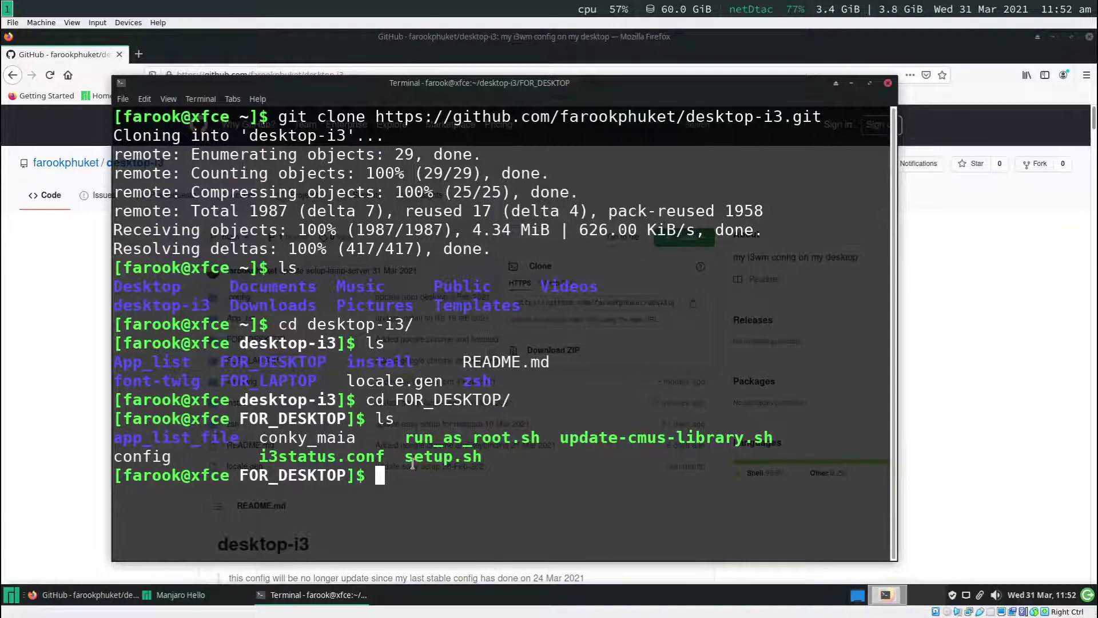
{"action": "left_click_drag", "start_coordinate": [401, 458], "coordinate": [453, 459]}
{"action": "left_click", "coordinate": [467, 467]}
Run ./setup.sh and enter the sudo password to start installing.
{"action": "type", "text": "./"}
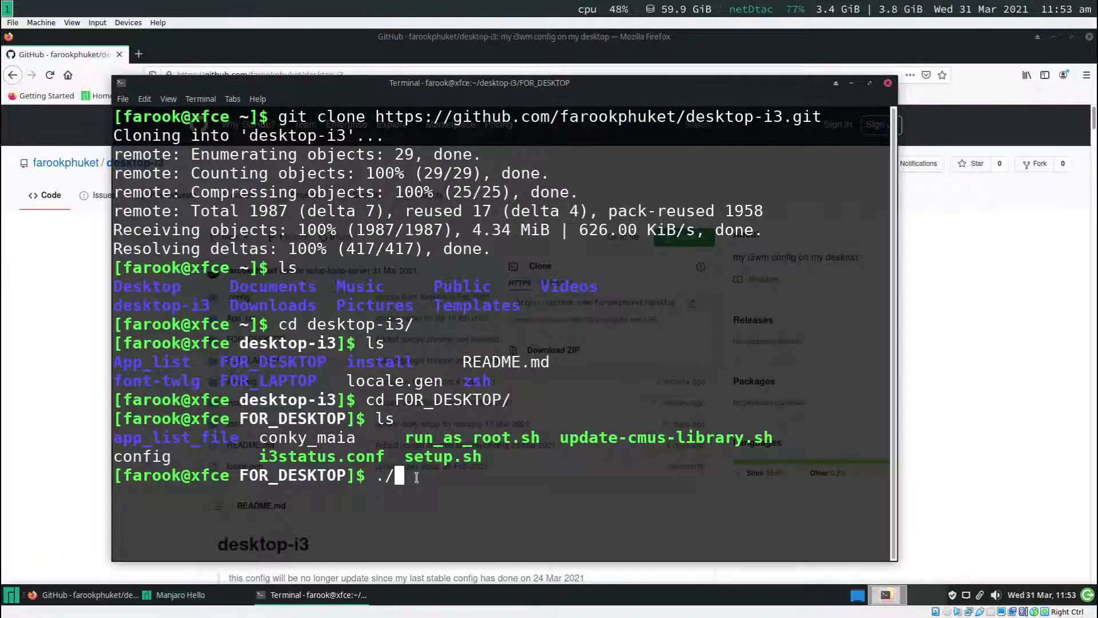
{"action": "type", "text": "set"}
{"action": "key", "text": "Tab"}
{"action": "key", "text": "Return"}
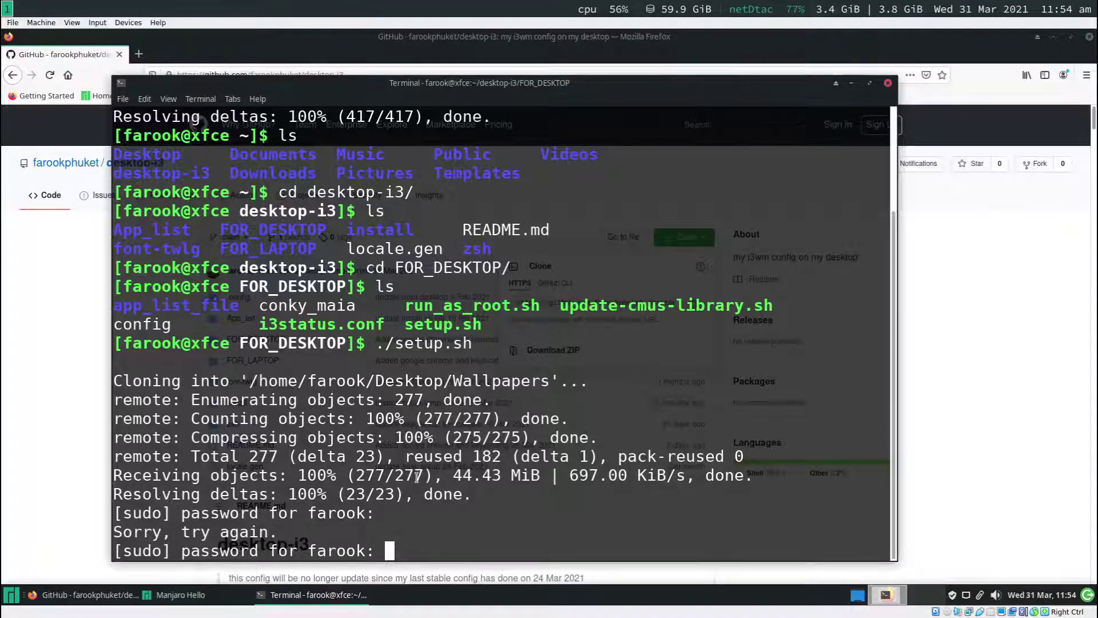
{"action": "key", "text": "Return"}
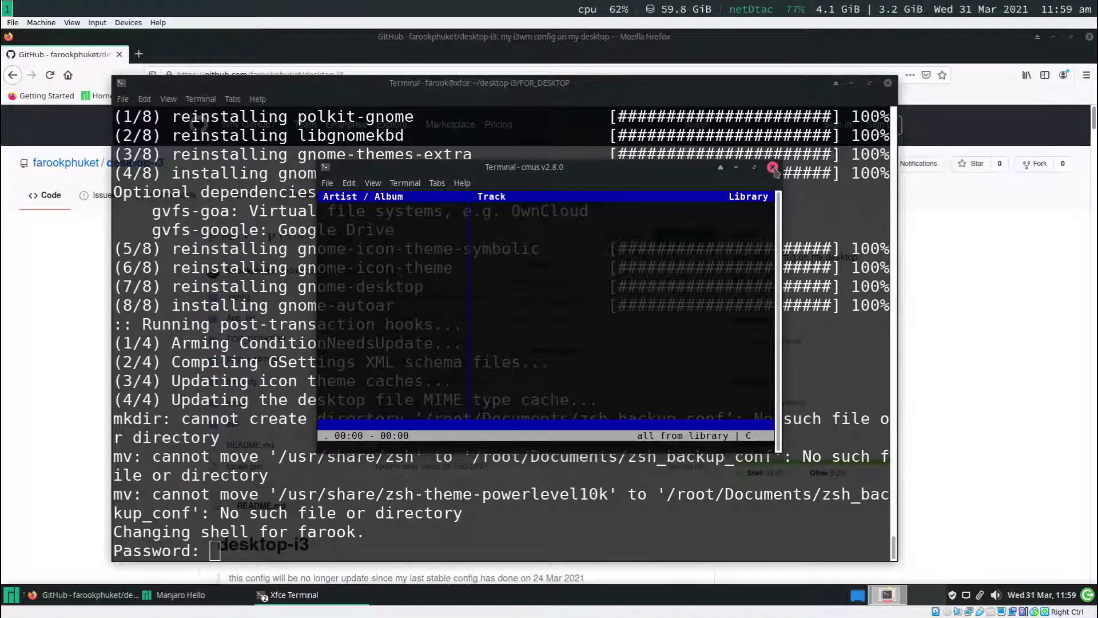
Quit the cmus window and enter the password for chsh so setup completes.
{"action": "left_click", "coordinate": [773, 168]}
{"action": "key", "text": "y"}
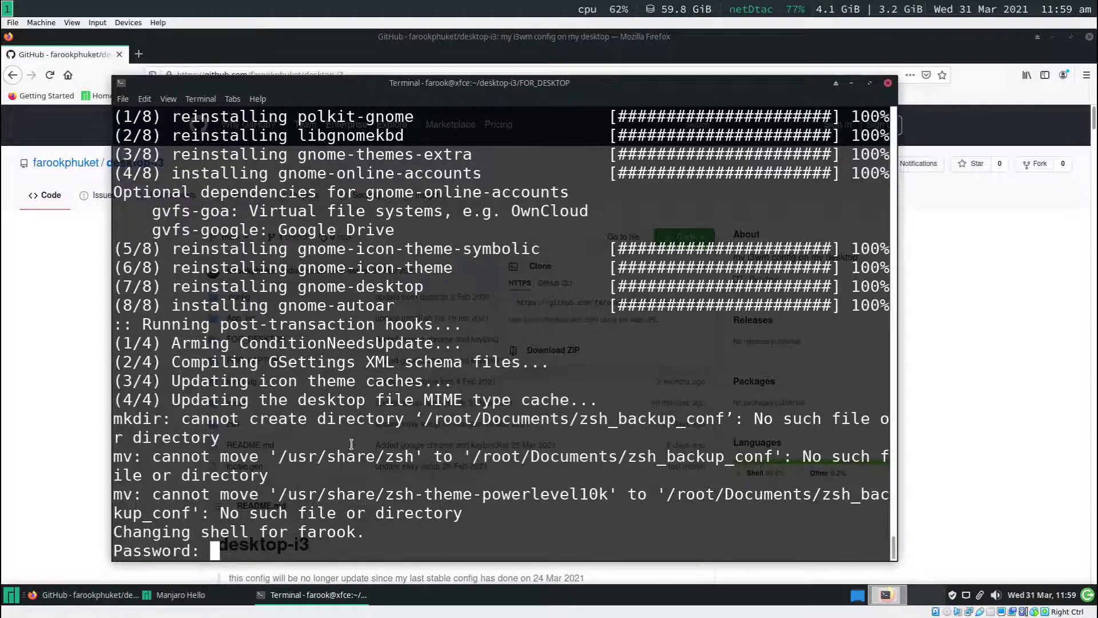
{"action": "key", "text": "Return"}
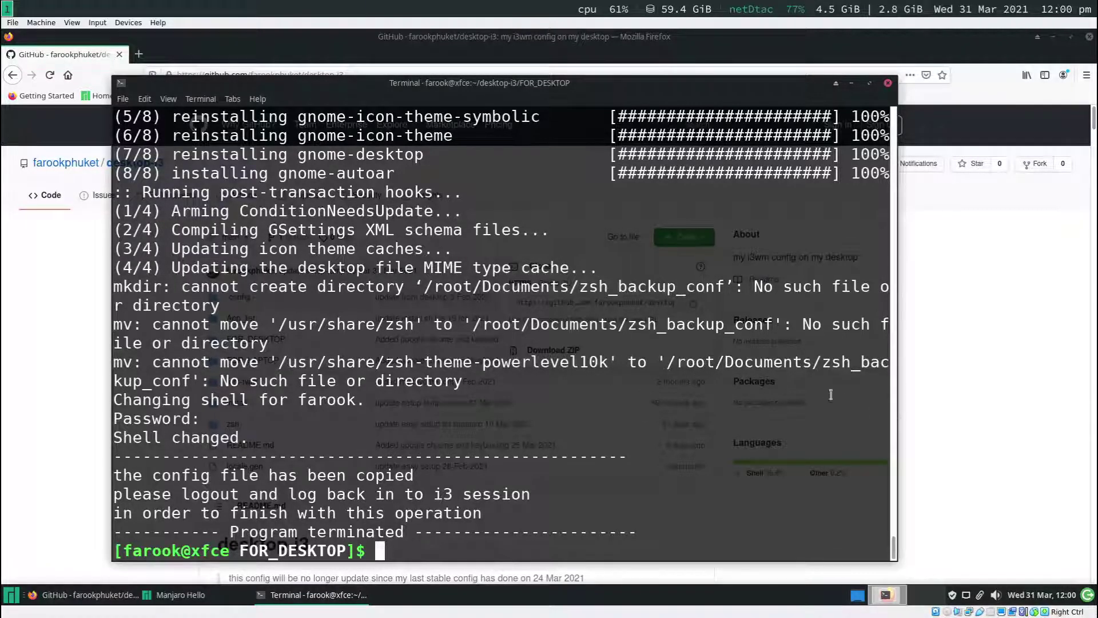
Log out of the Xfce session using the panel's logout icon.
{"action": "left_click", "coordinate": [1086, 596]}
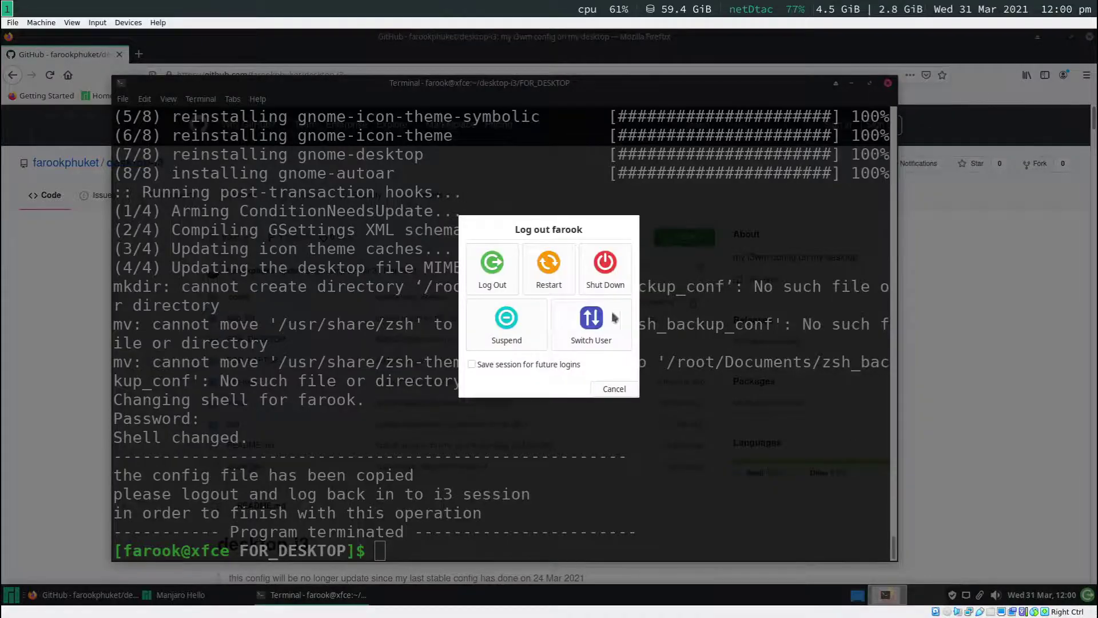
{"action": "left_click", "coordinate": [499, 275]}
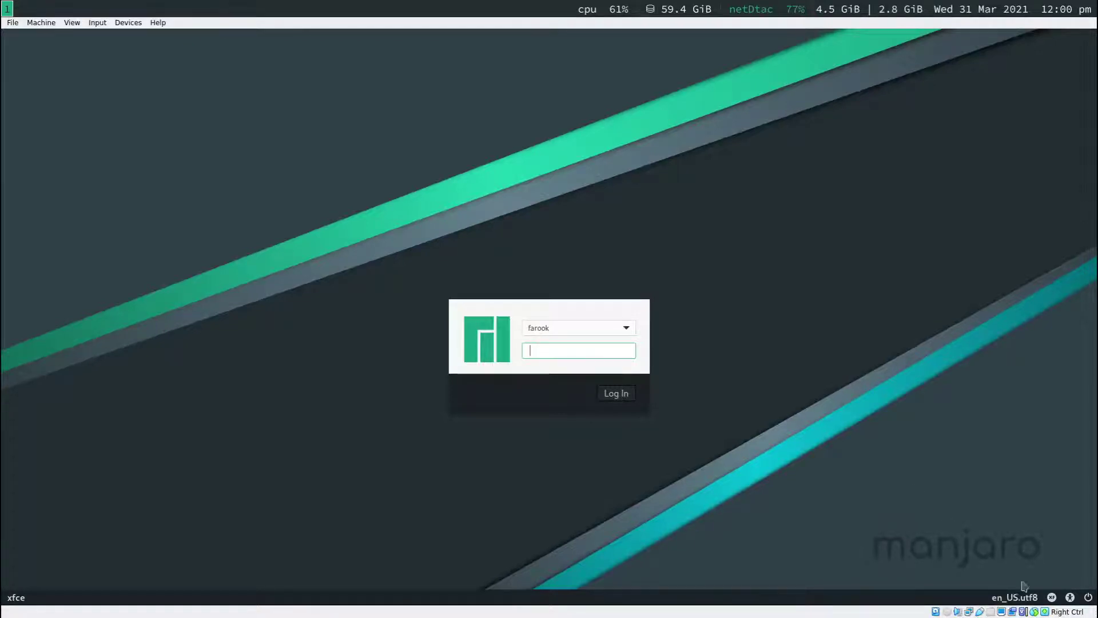
Select the i3 session at the login screen and sign in with the user's password.
{"action": "left_click", "coordinate": [1052, 599]}
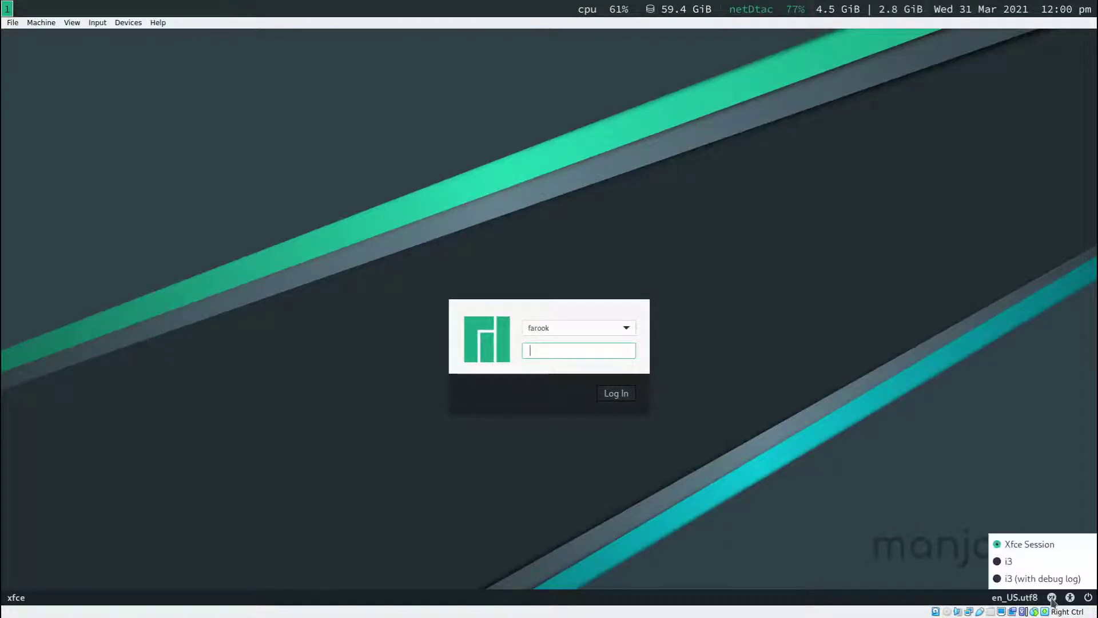
{"action": "left_click", "coordinate": [1028, 568]}
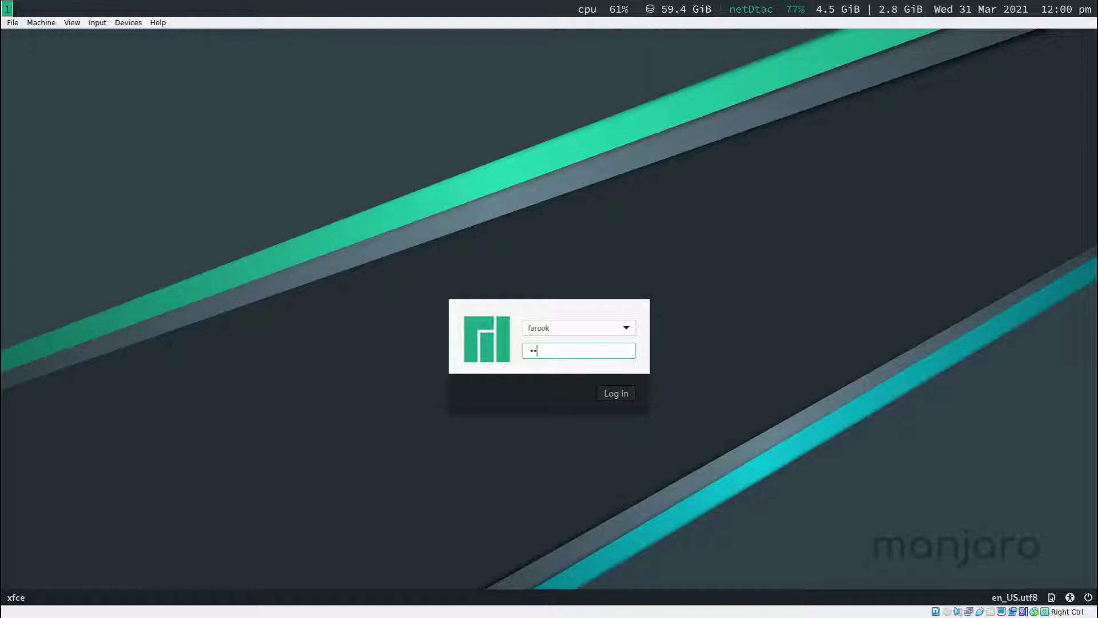
{"action": "type", "text": "••"}
{"action": "key", "text": "Return"}
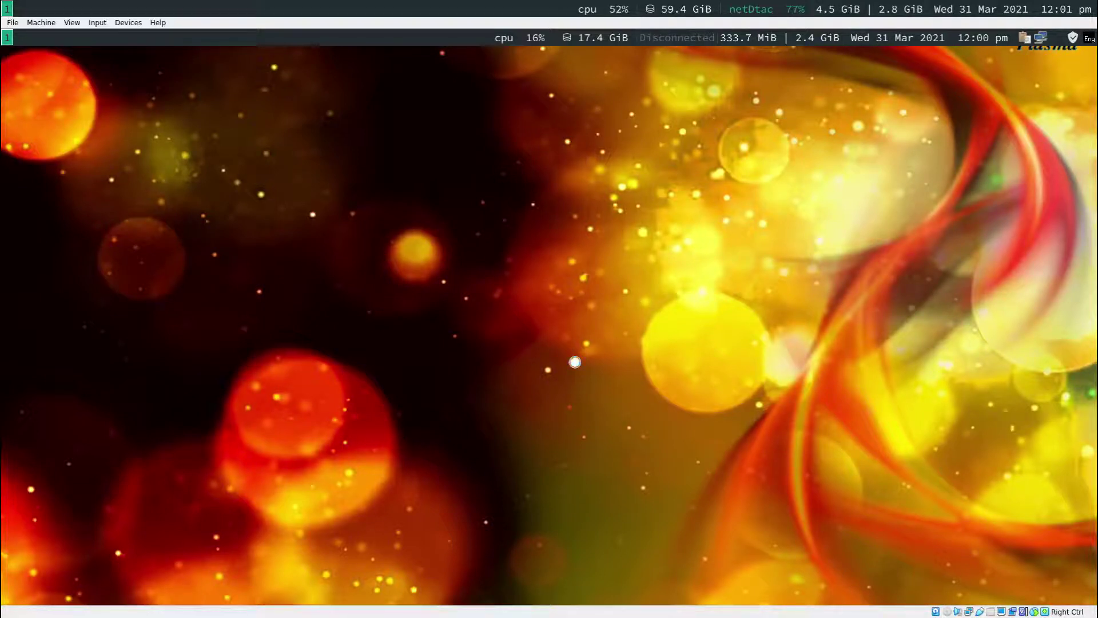
Open a terminal in i3 with Super+Enter, then close it with Ctrl+D.
{"action": "key", "text": "super+Return"}
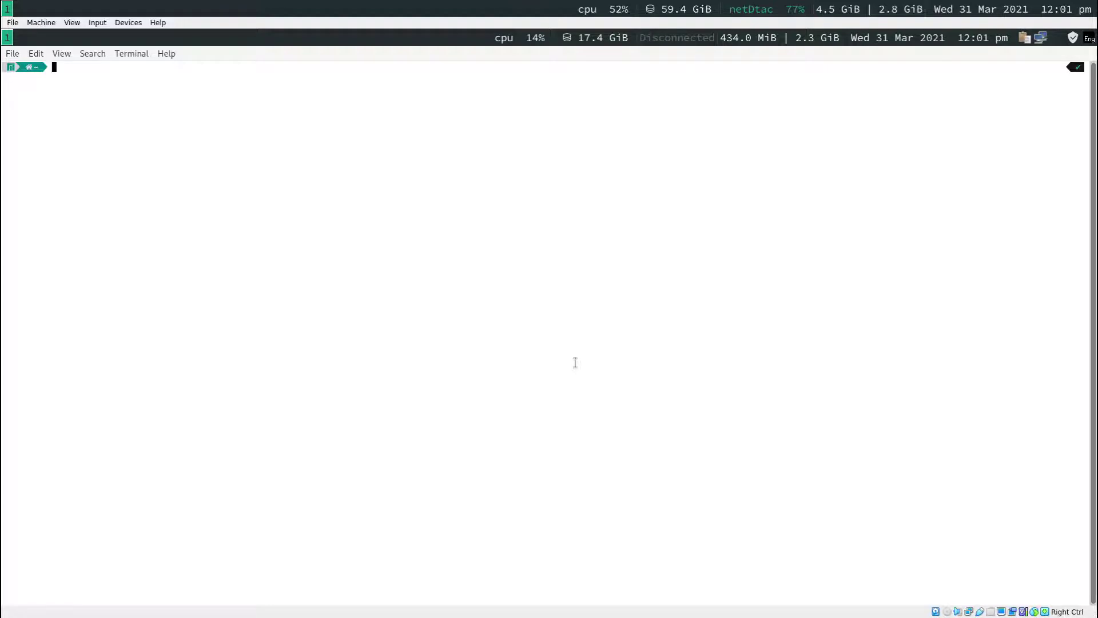
{"action": "key", "text": "ctrl+d"}
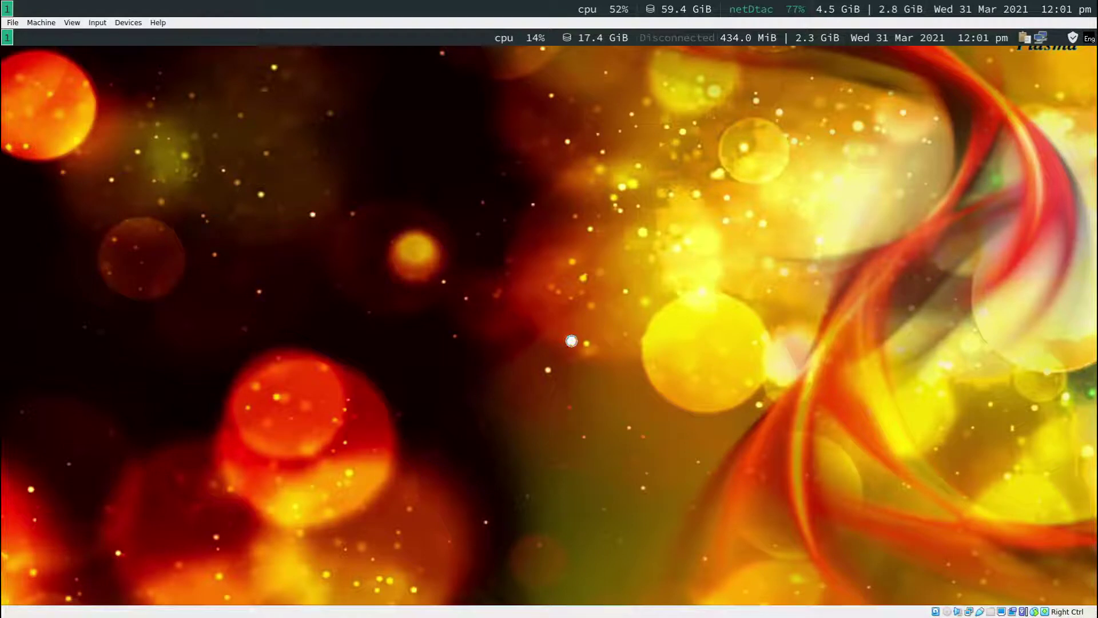
Launch nitrogen from the rofi launcher and float it in the screen centre.
{"action": "key", "text": "super+d"}
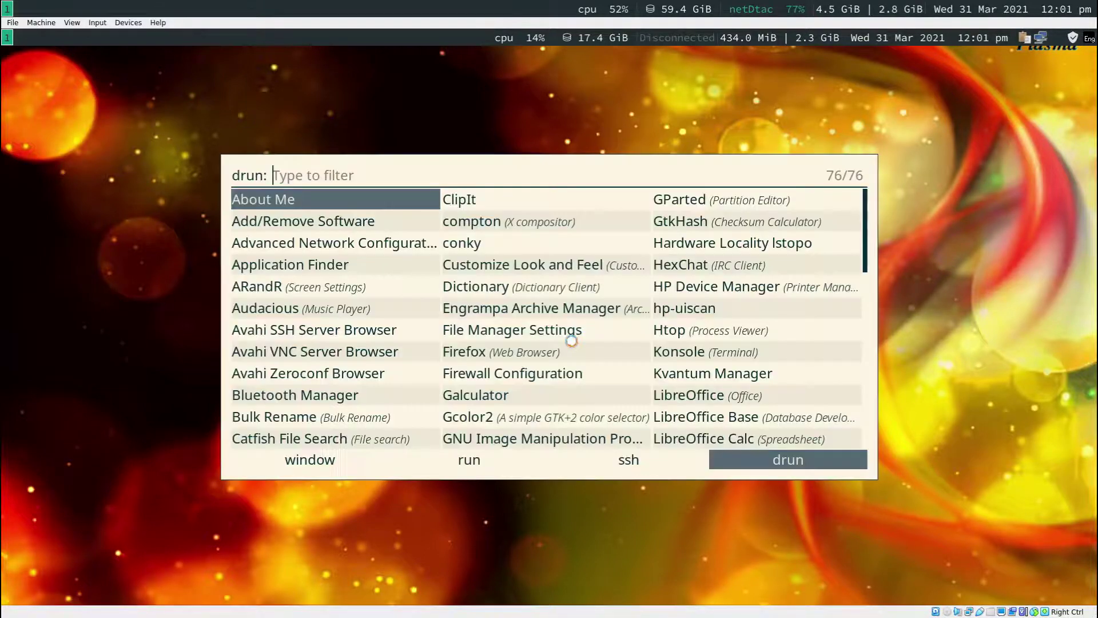
{"action": "type", "text": "ni"}
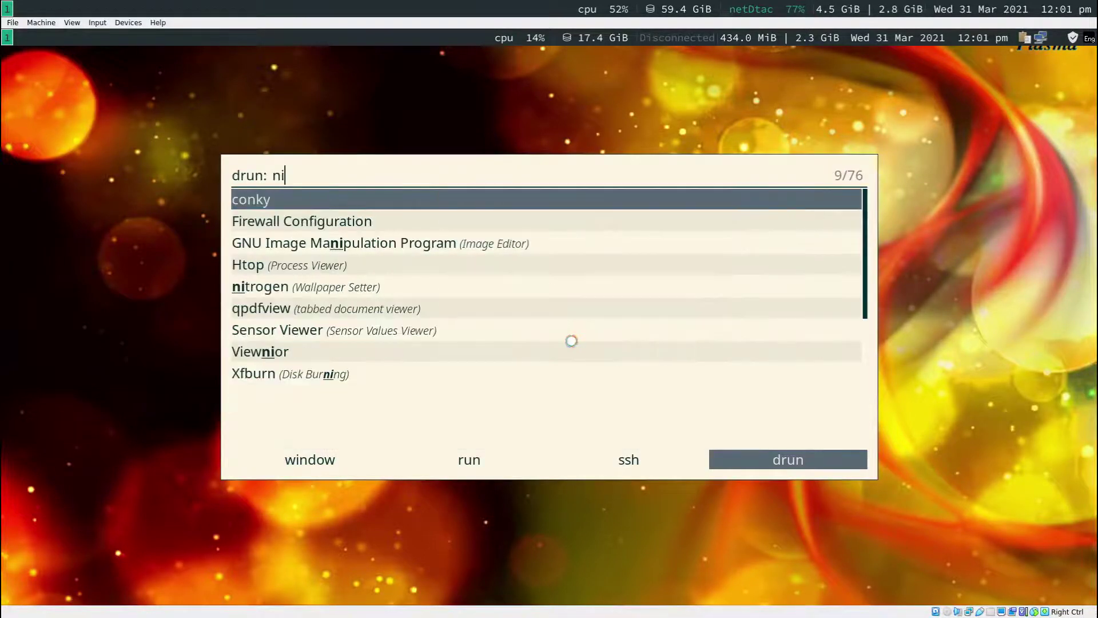
{"action": "type", "text": "tro"}
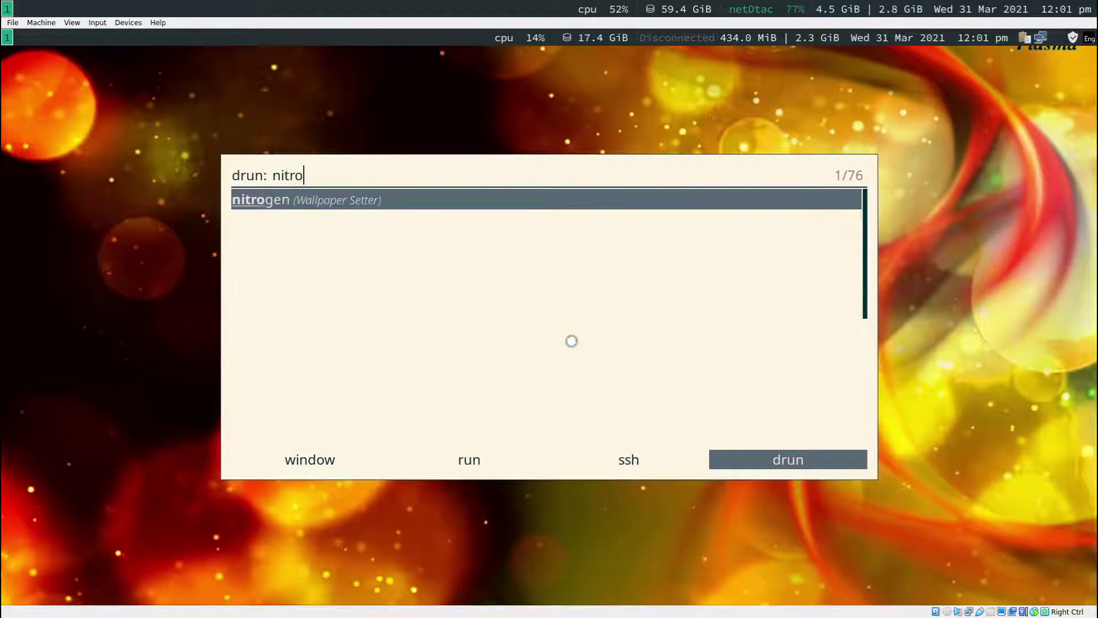
{"action": "key", "text": "Return"}
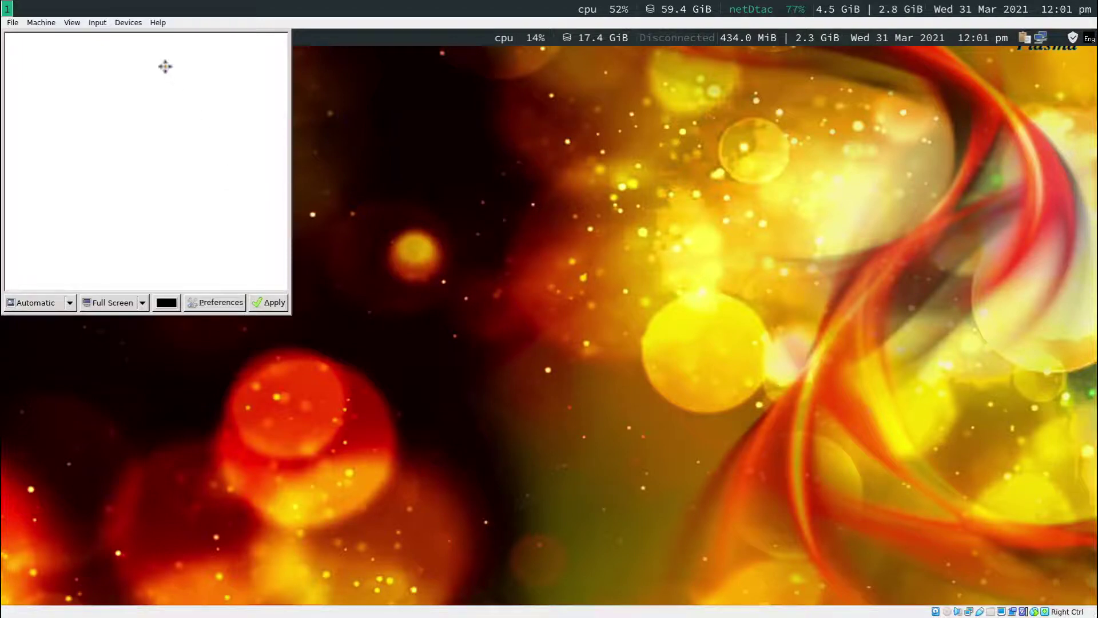
{"action": "left_click_drag", "start_coordinate": [165, 67], "coordinate": [258, 131]}
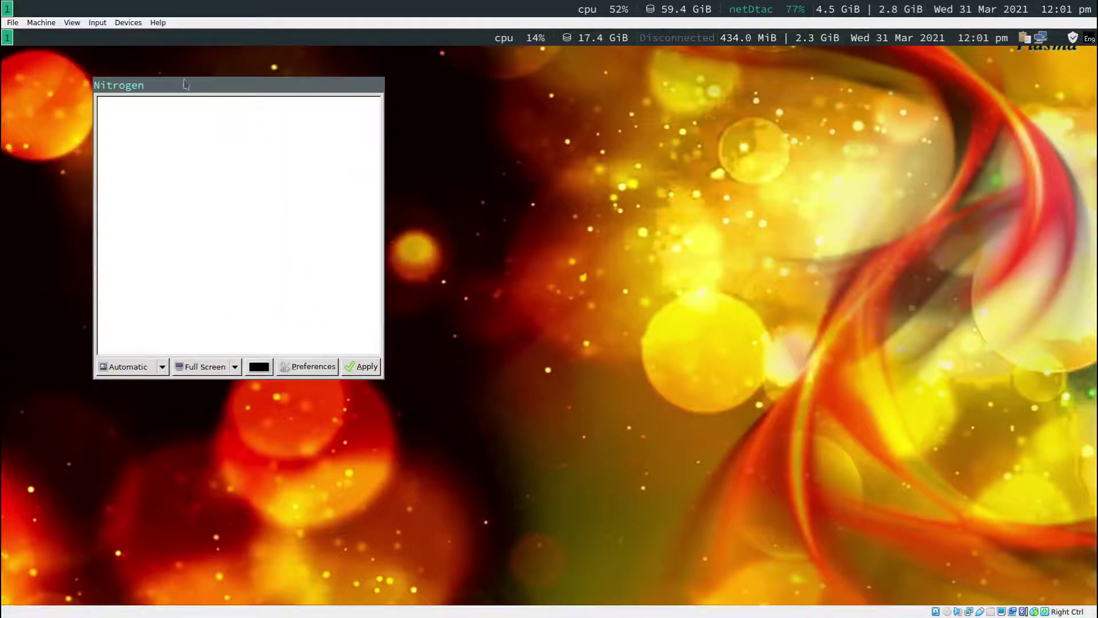
{"action": "left_click_drag", "start_coordinate": [183, 83], "coordinate": [459, 163]}
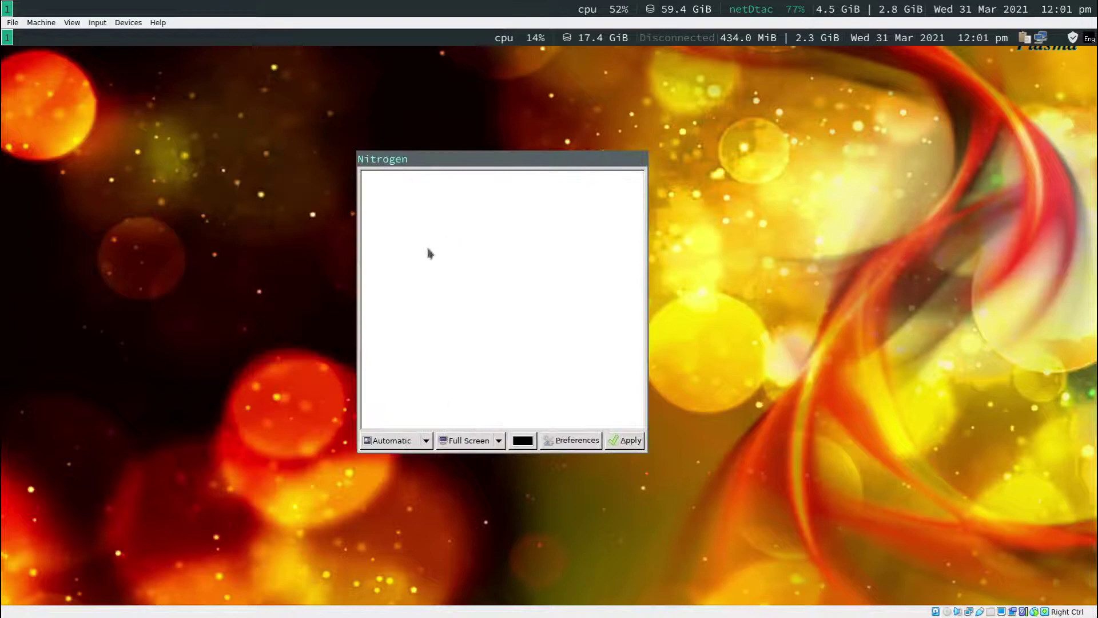
Add the Pictures/Wallpapers folder in Nitrogen's preferences to load its thumbnails.
{"action": "left_click", "coordinate": [568, 446]}
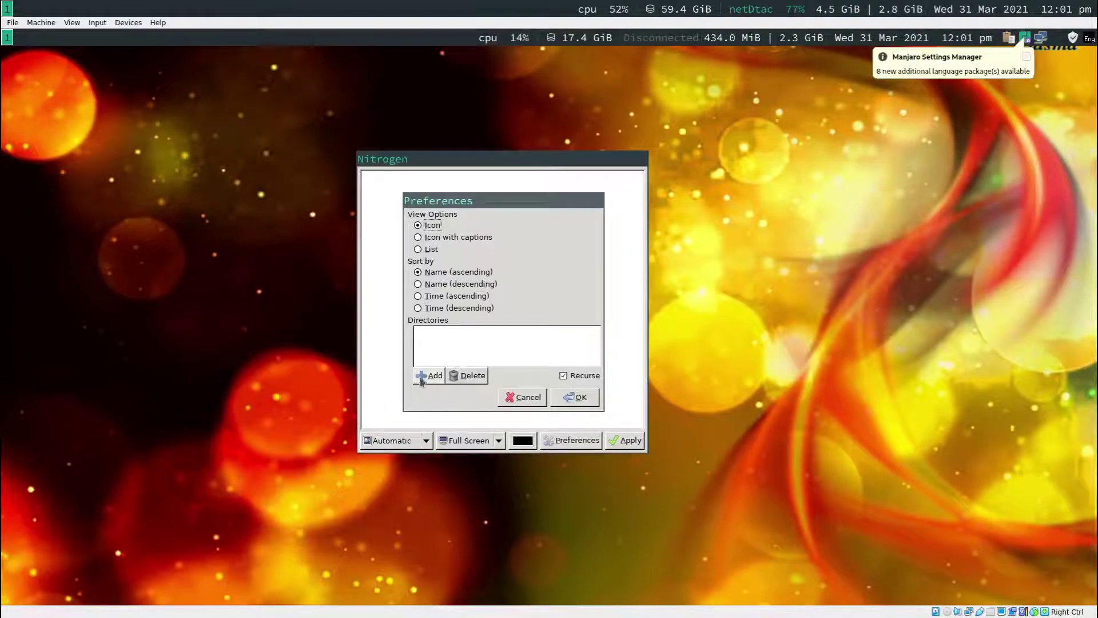
{"action": "left_click", "coordinate": [426, 375]}
{"action": "left_click", "coordinate": [318, 230]}
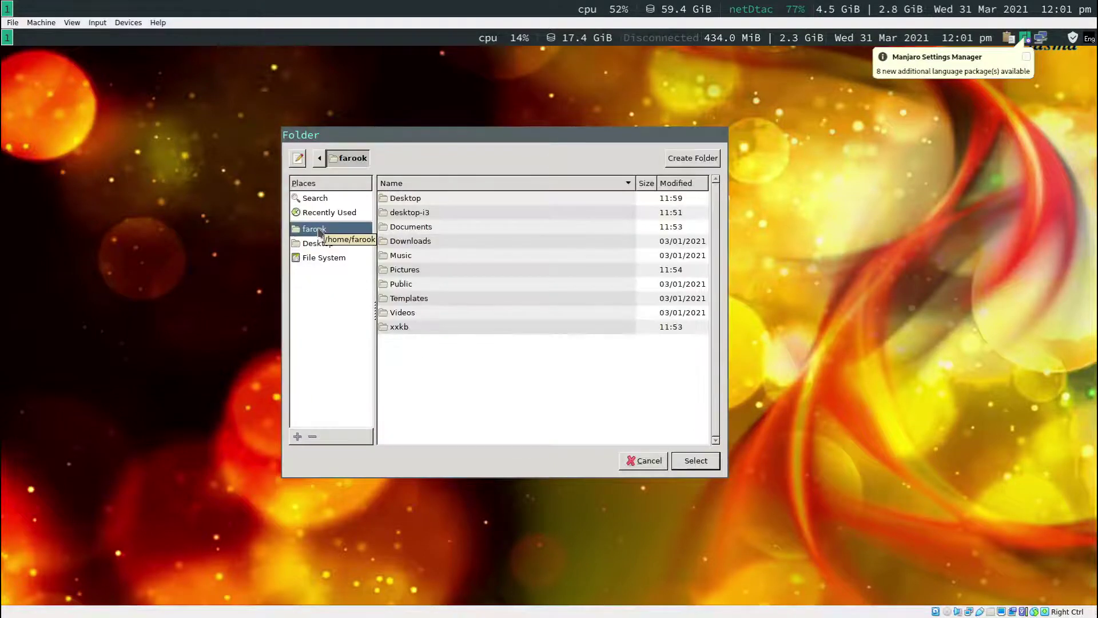
{"action": "double_click", "coordinate": [399, 269]}
{"action": "left_click", "coordinate": [405, 201]}
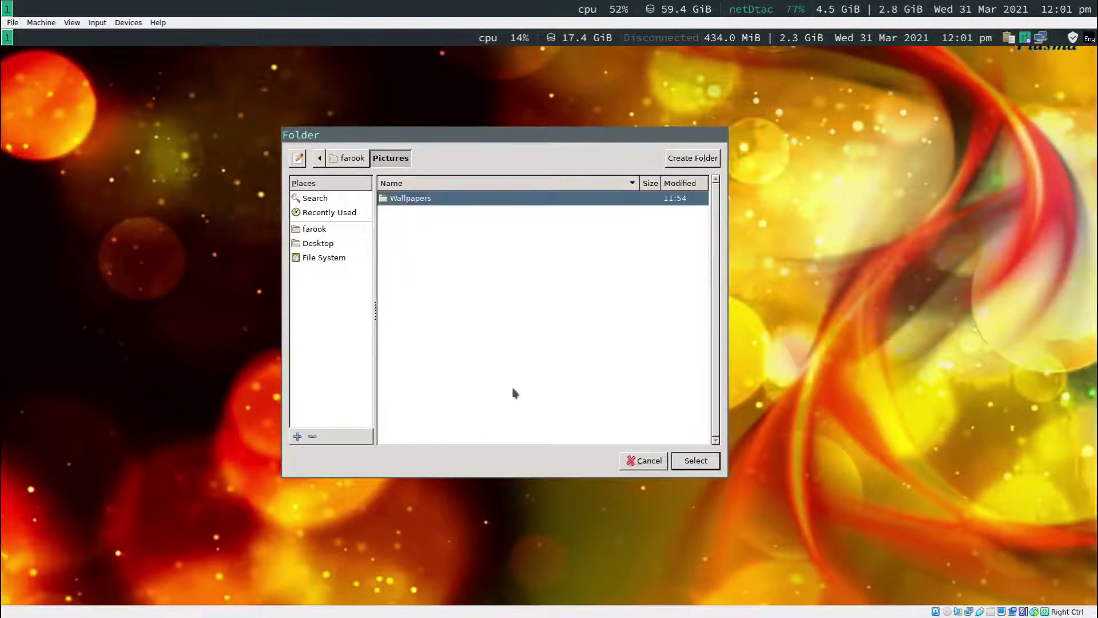
{"action": "left_click", "coordinate": [696, 460]}
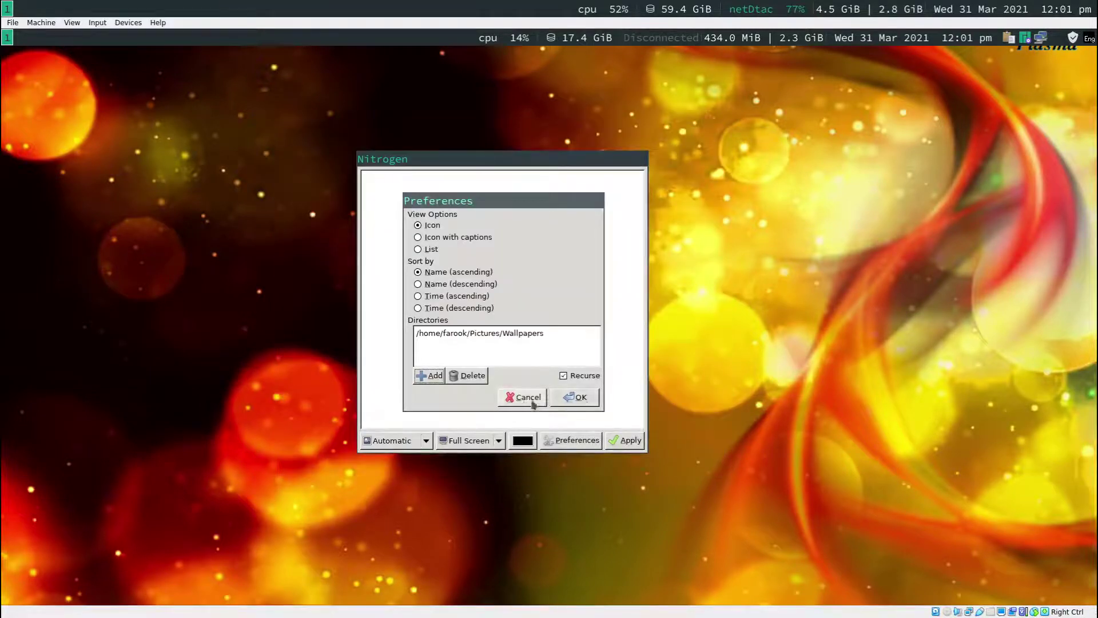
{"action": "left_click", "coordinate": [574, 397]}
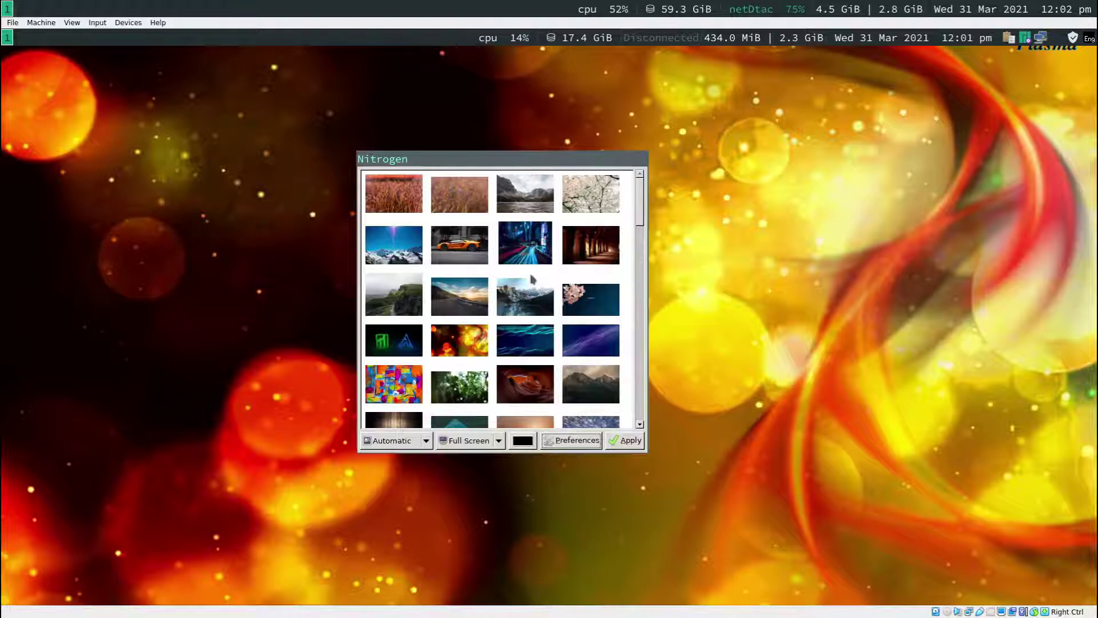
Apply the orange car image as wallpaper in Zoomed Fill mode, then close Nitrogen.
{"action": "left_click", "coordinate": [462, 259]}
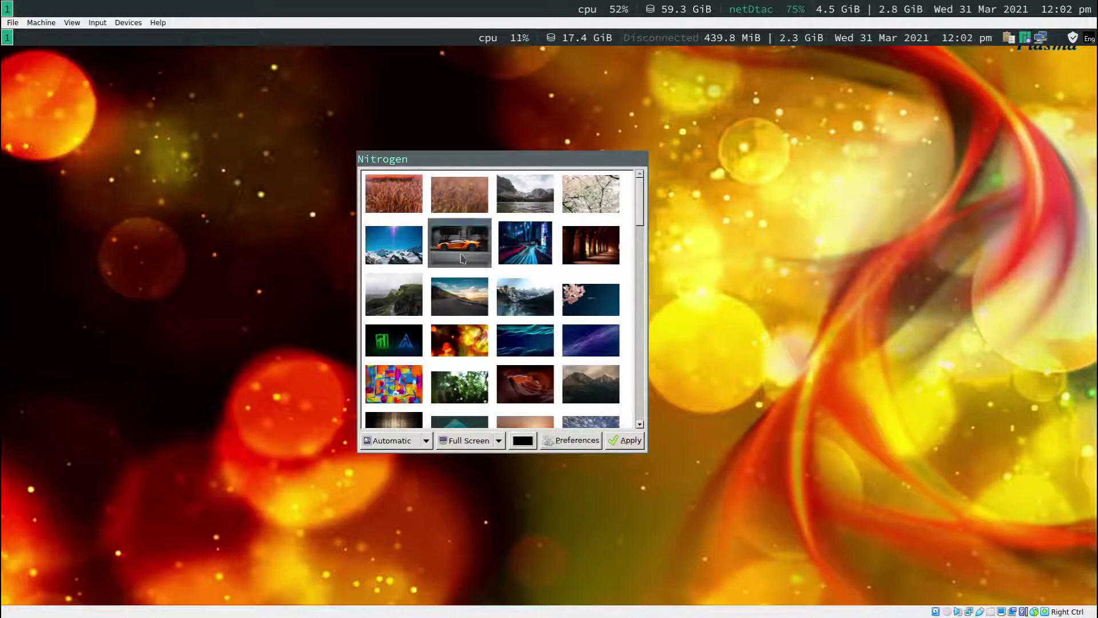
{"action": "left_click", "coordinate": [430, 442]}
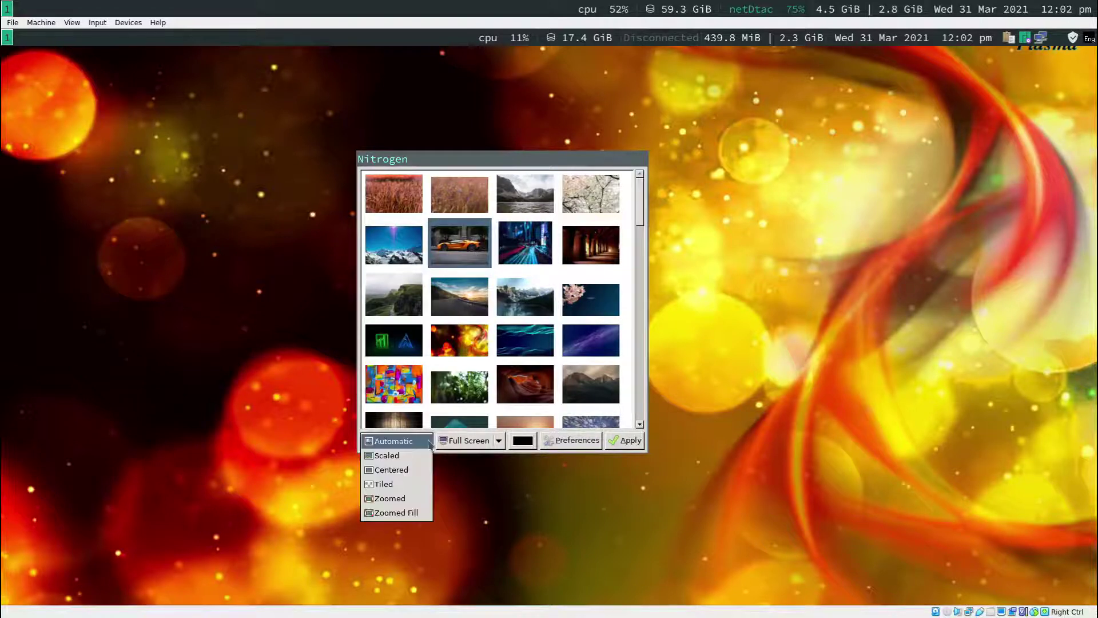
{"action": "left_click", "coordinate": [396, 512]}
{"action": "left_click", "coordinate": [628, 444]}
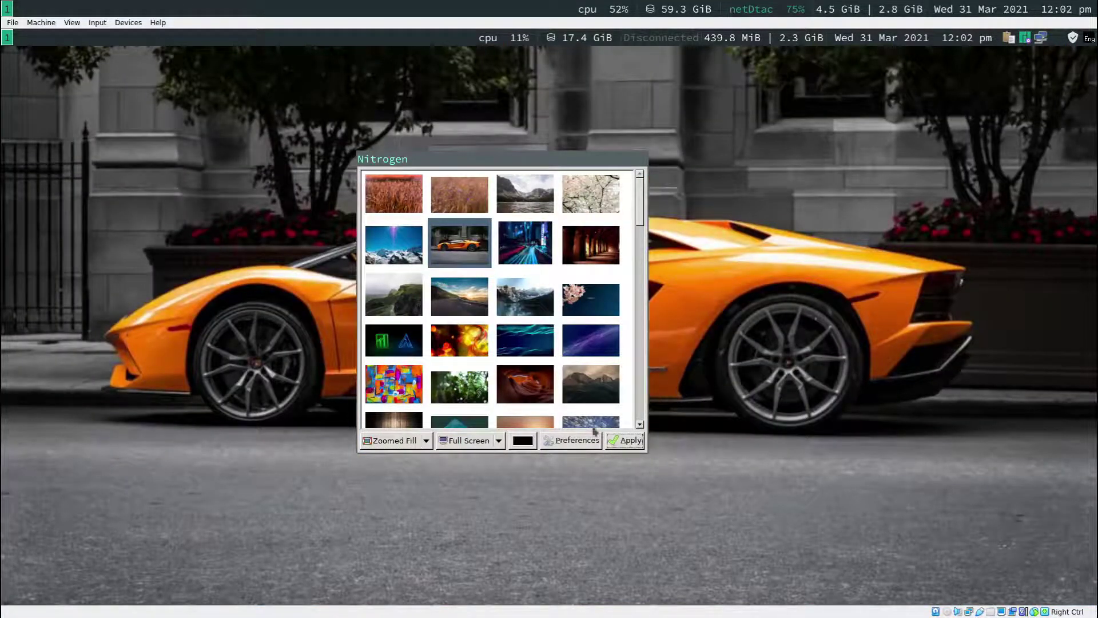
{"action": "key", "text": "super+shift+q"}
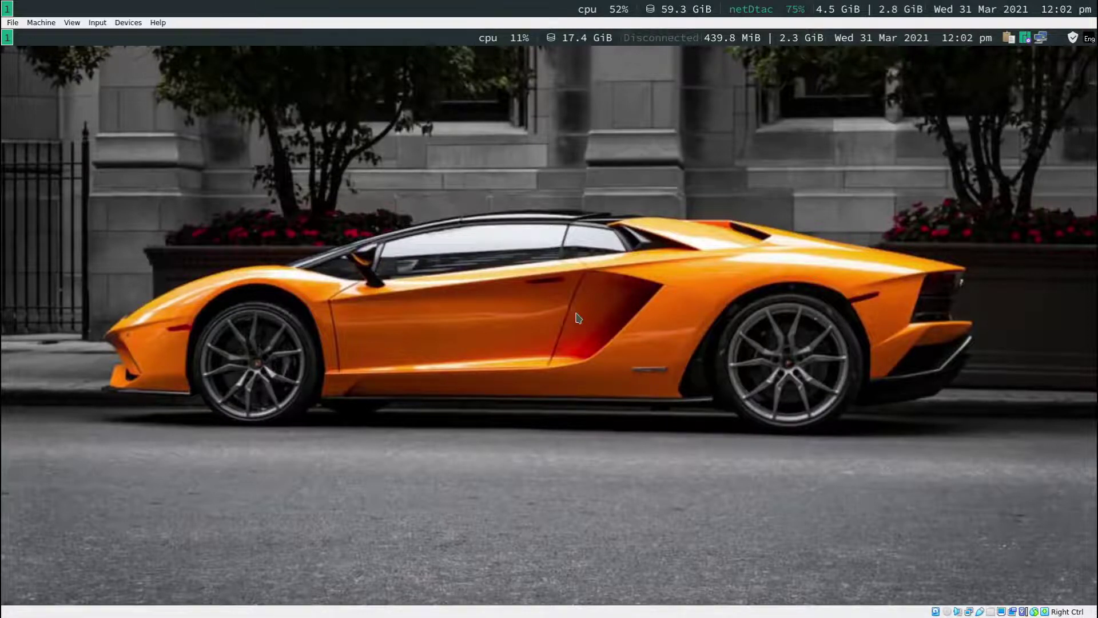
Open a new terminal and edit ~/.config/i3/config in vi.
{"action": "key", "text": "super+Return"}
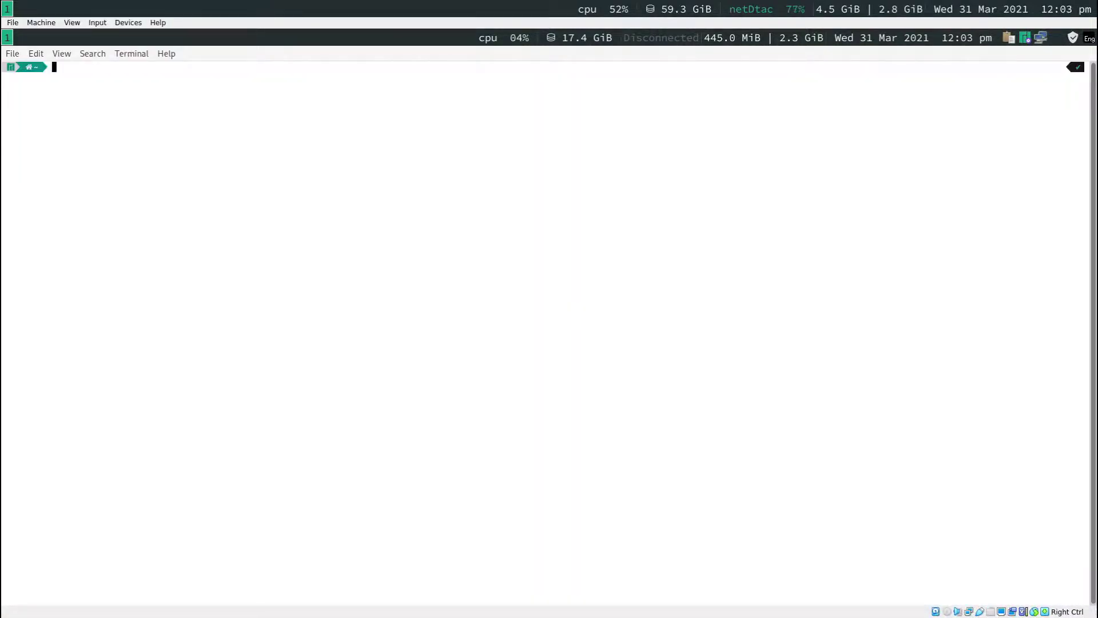
{"action": "type", "text": "vi ~/.config/"}
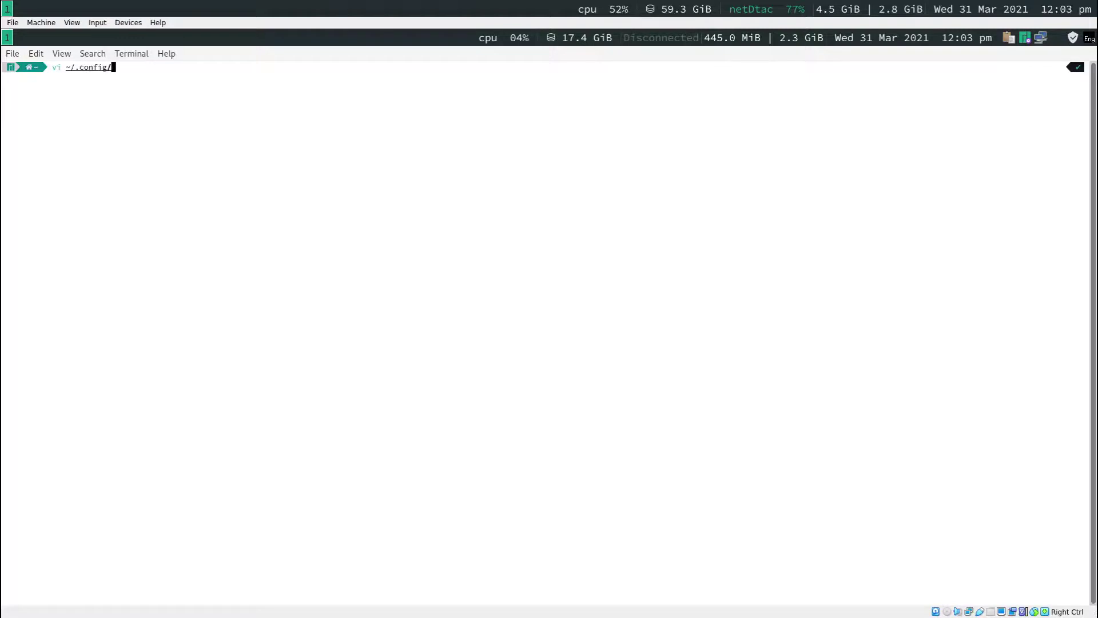
{"action": "type", "text": "i3/config"}
{"action": "key", "text": "Return"}
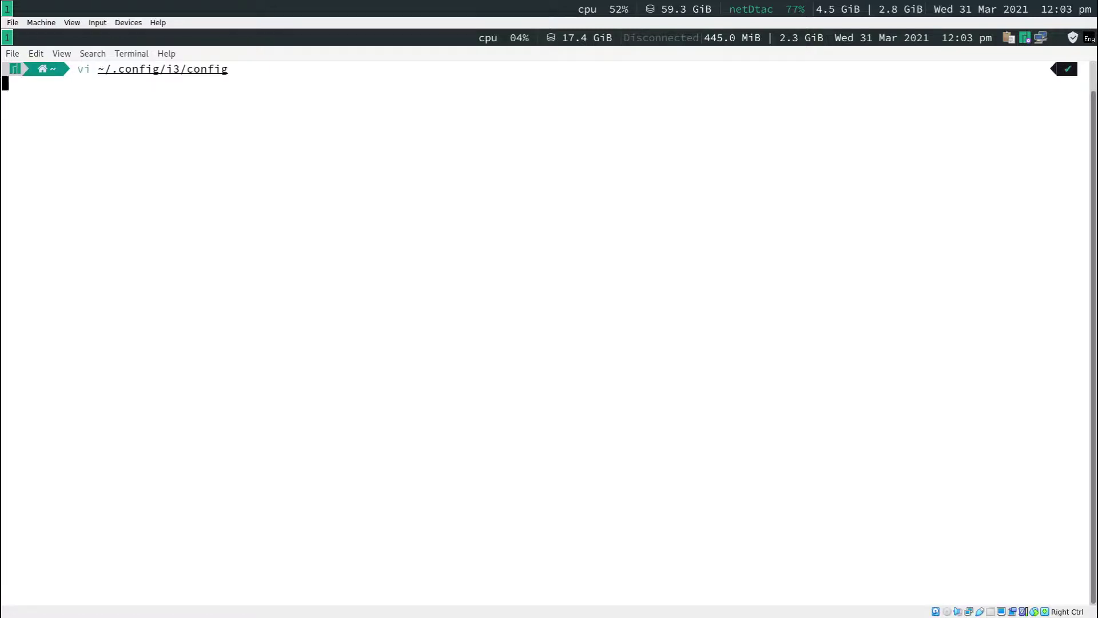
Find the start_conky_maia line, remove its leading #, and save with :wq.
{"action": "type", "text": "/"}
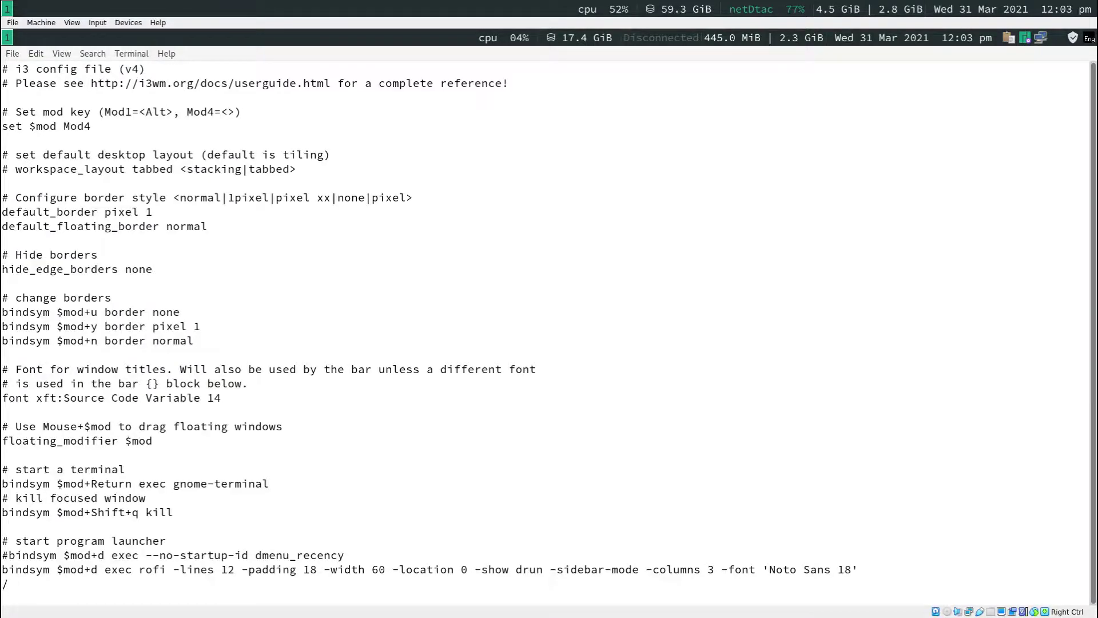
{"action": "type", "text": "conky"}
{"action": "key", "text": "Return"}
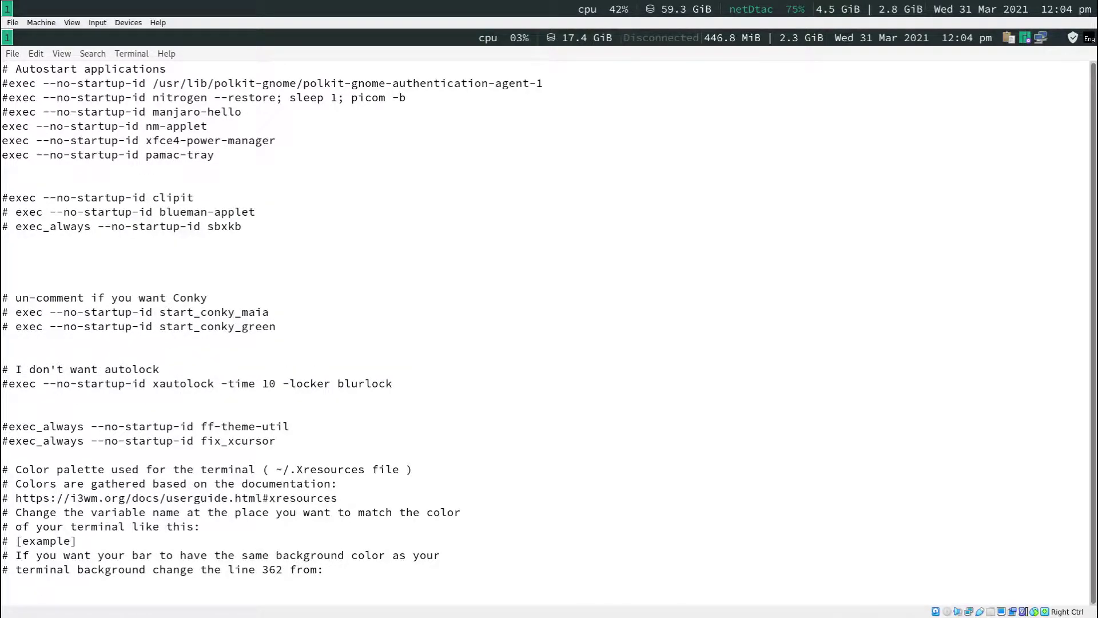
{"action": "key", "text": "n"}
{"action": "key", "text": "shift+n"}
{"action": "key", "text": "0"}
{"action": "key", "text": "x"}
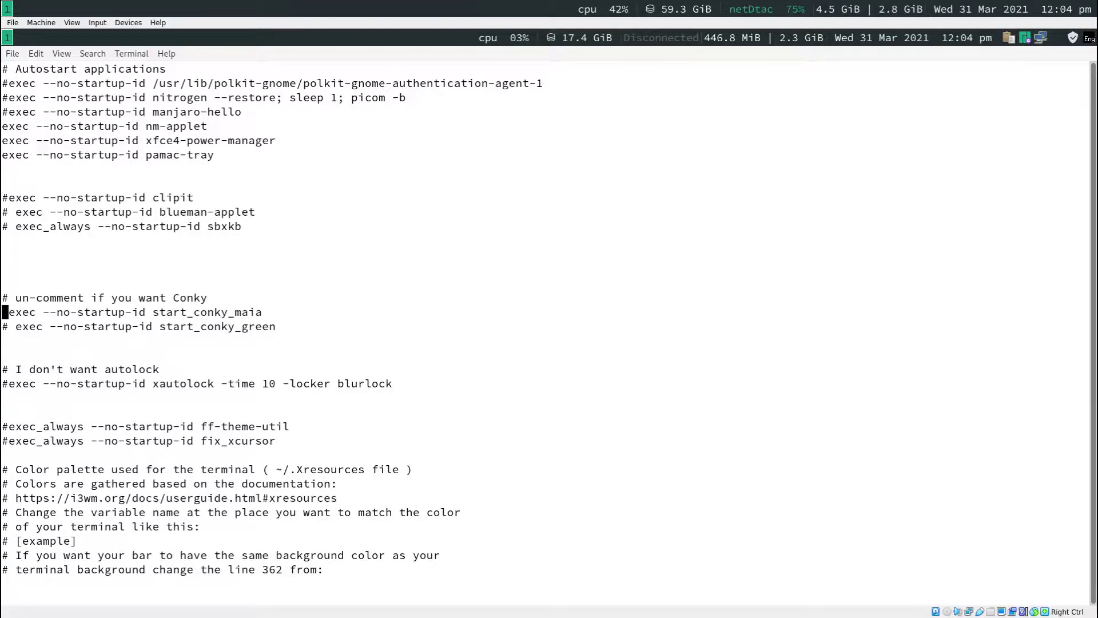
{"action": "type", "text": ":wq"}
{"action": "key", "text": "Return"}
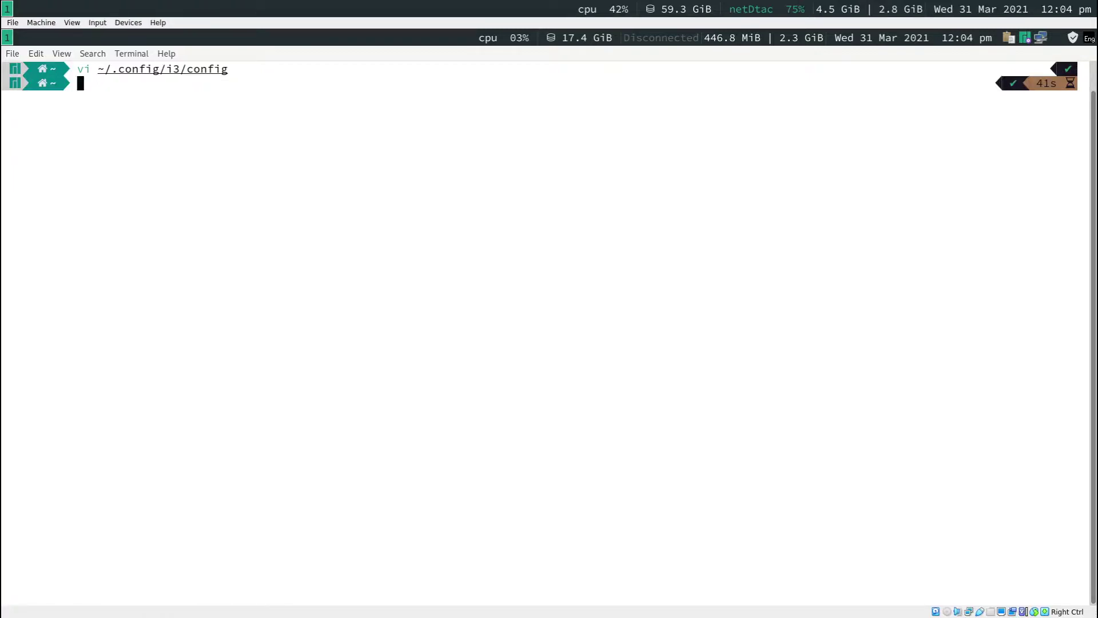
Log out of i3 with Mod+0 then E, and log back in with the account password.
{"action": "key", "text": "super+0"}
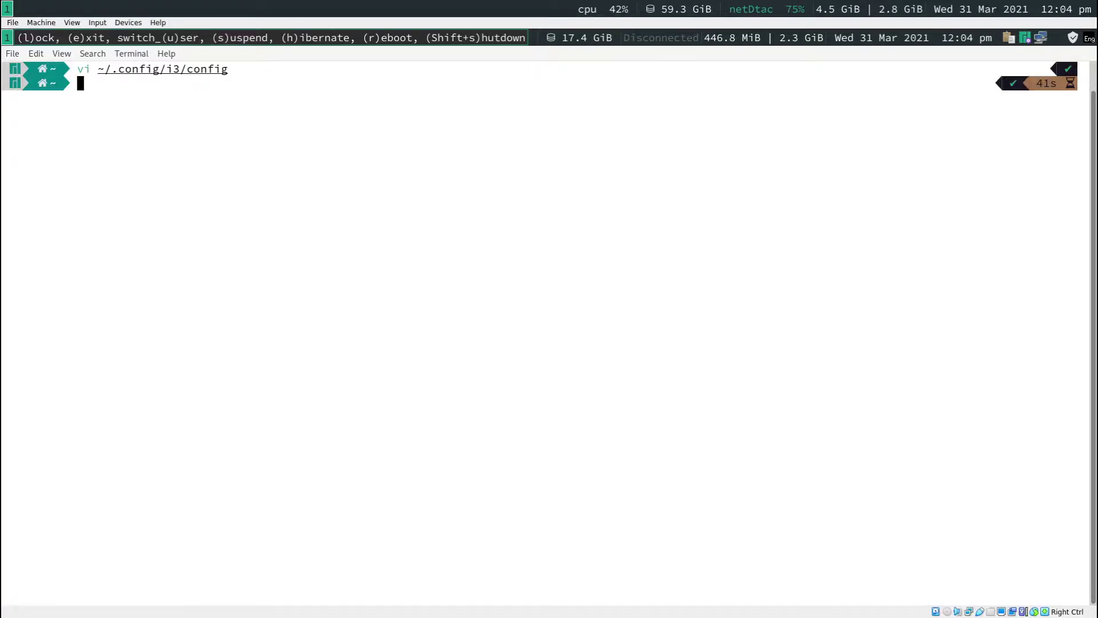
{"action": "key", "text": "e"}
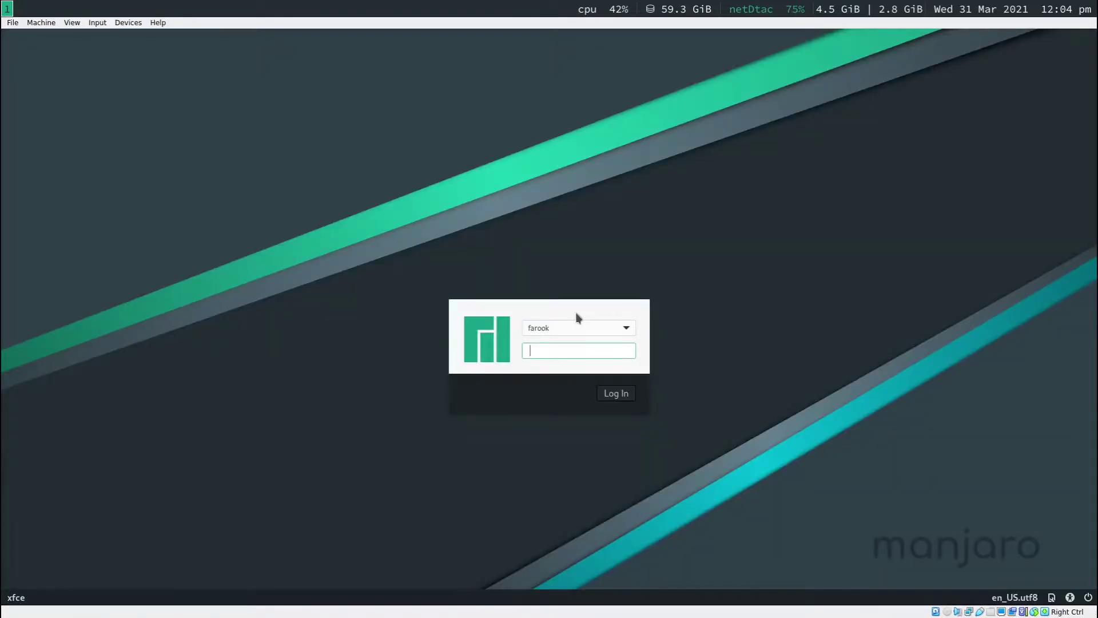
{"action": "type", "text": "****"}
{"action": "key", "text": "Return"}
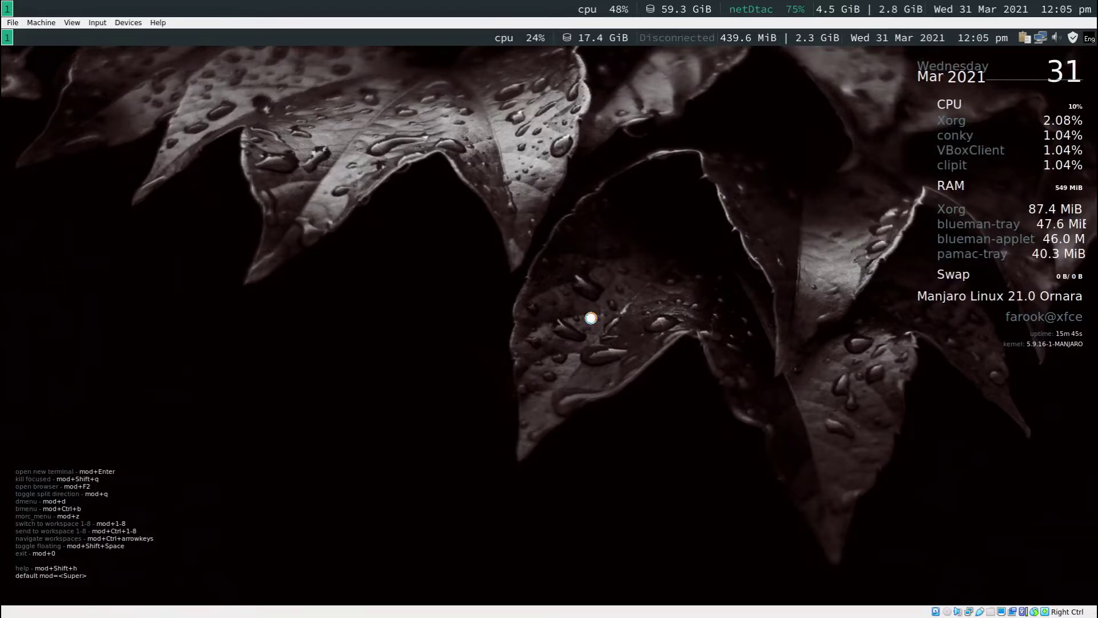
Launch nitrogen from rofi, reapply the orange car wallpaper, then close Nitrogen.
{"action": "key", "text": "super+d"}
{"action": "type", "text": "nitr"}
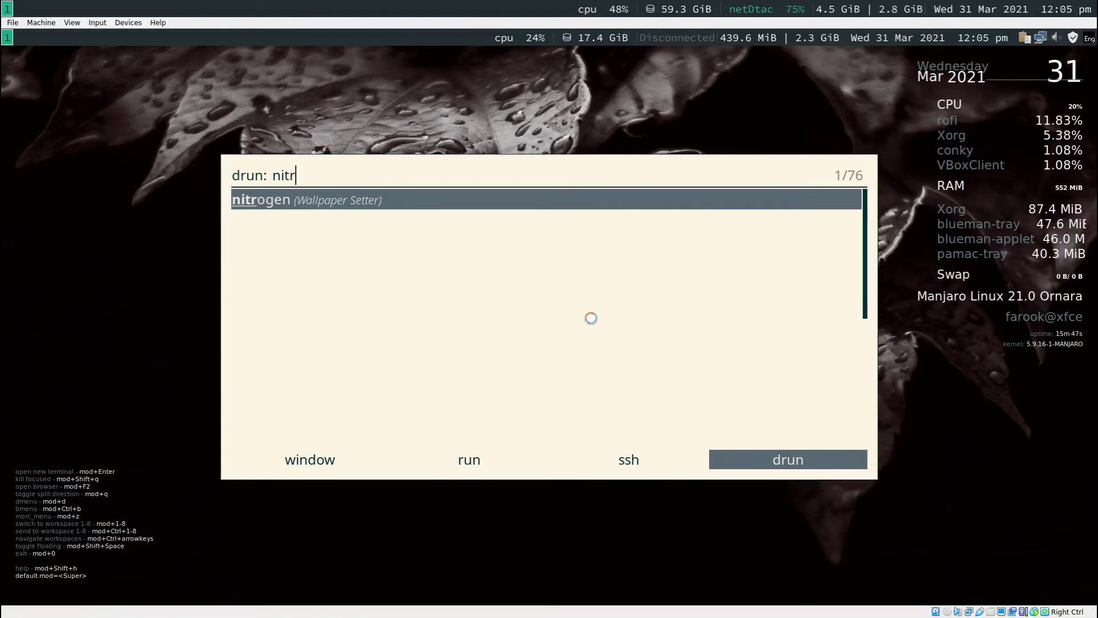
{"action": "key", "text": "Return"}
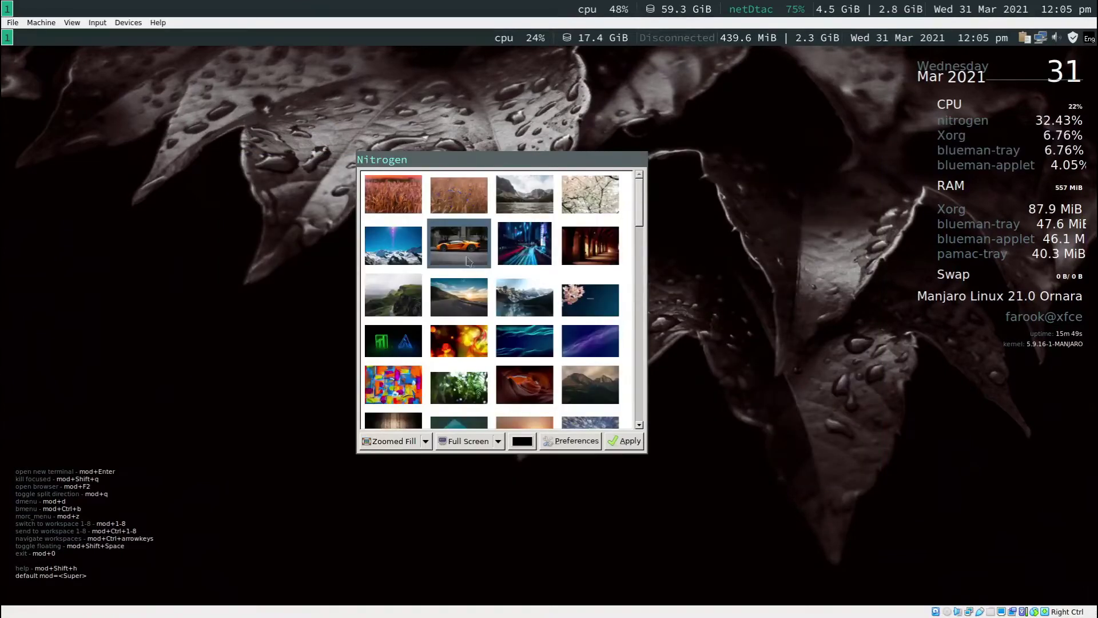
{"action": "left_click", "coordinate": [626, 441]}
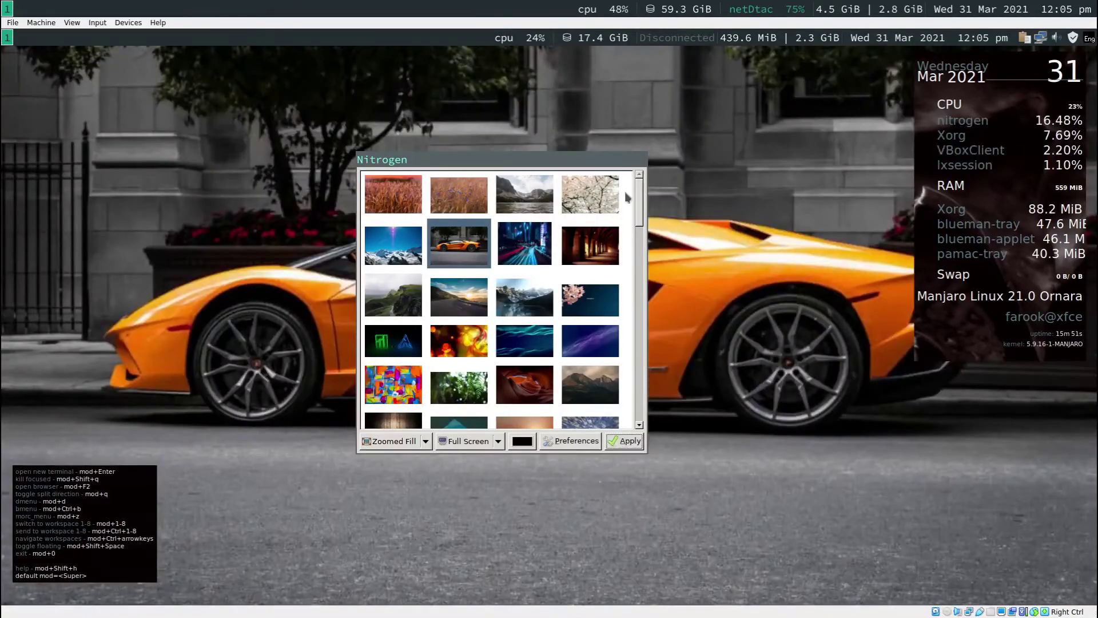
{"action": "key", "text": "super+shift+q"}
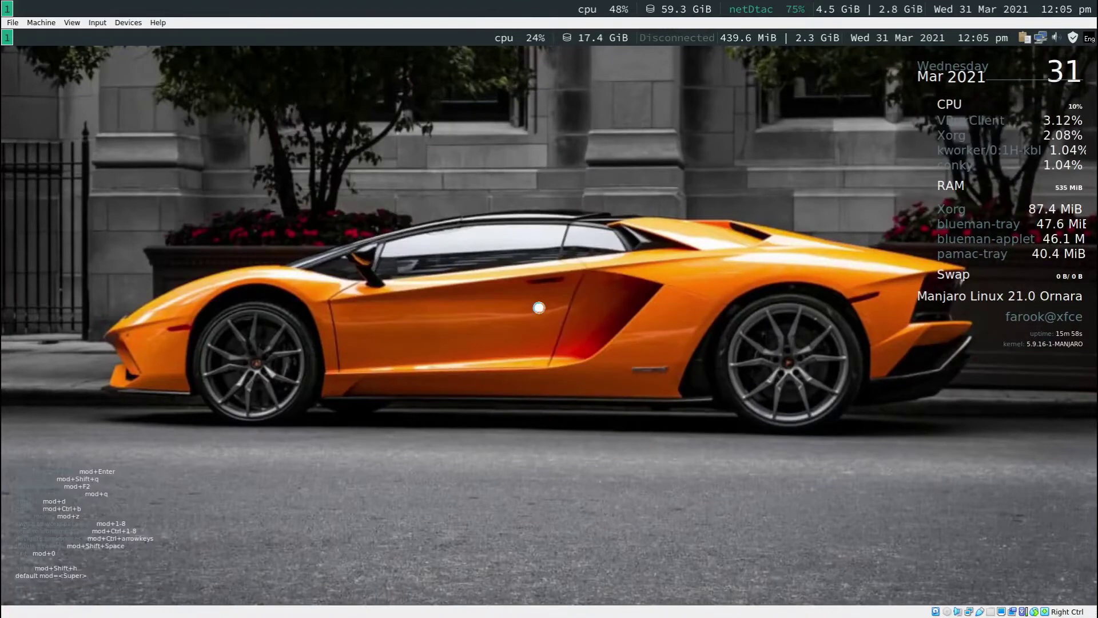